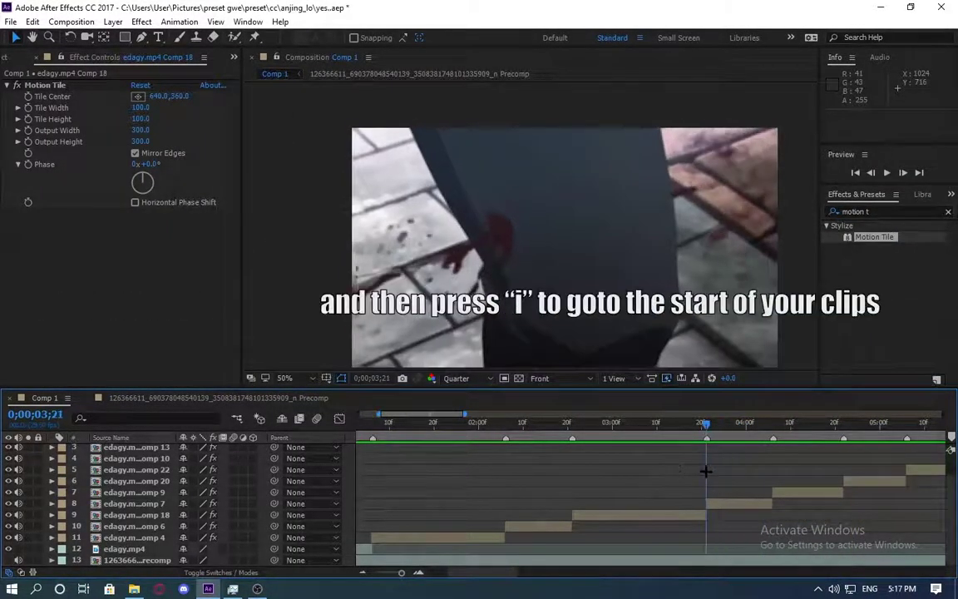
Select the edagy.mp4 Comp 7 layer so the playhead sits at its start, 0;00;03;21
left_click(705, 503)
Reveal Comp 7's Scale and keyframe it one frame before the clip's end and on its last frame
key("s")
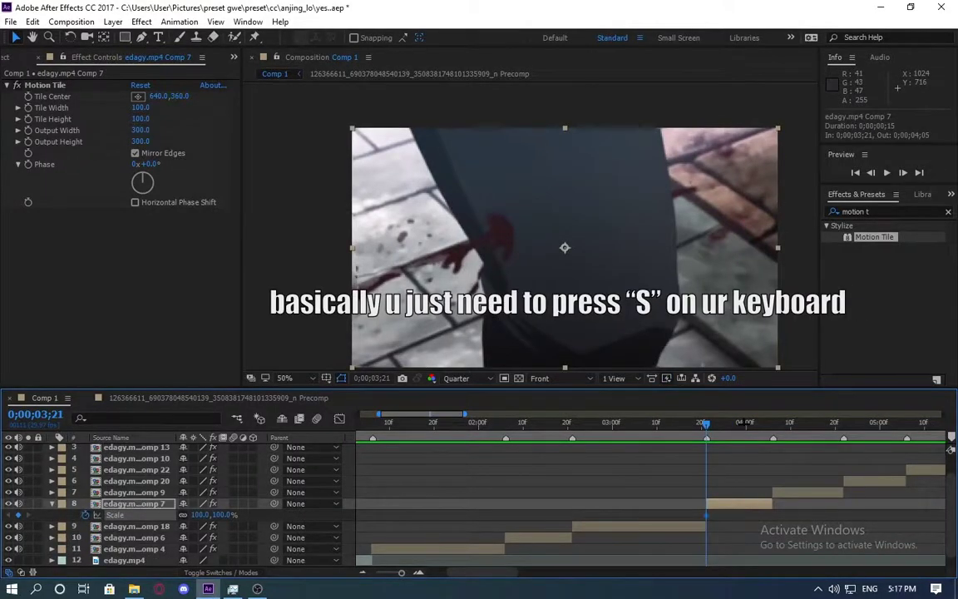
left_click_drag(707, 424, 767, 424)
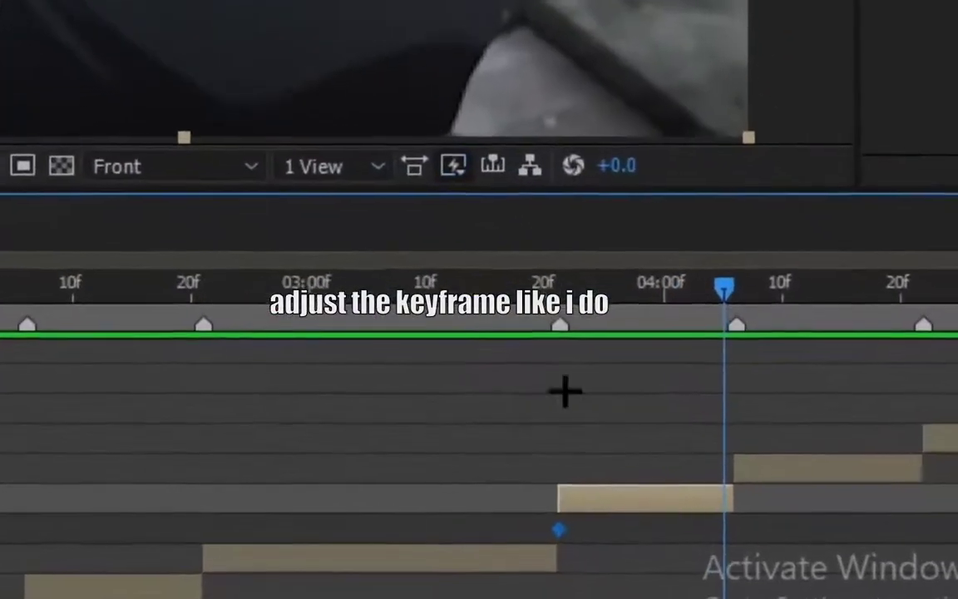
key("equal")
key("equal")
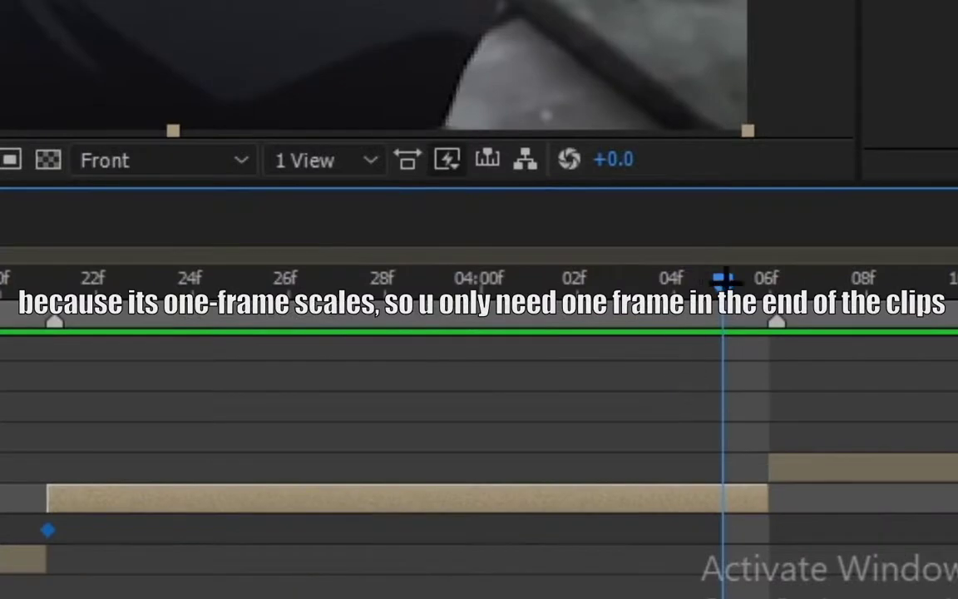
left_click_drag(723, 279, 688, 325)
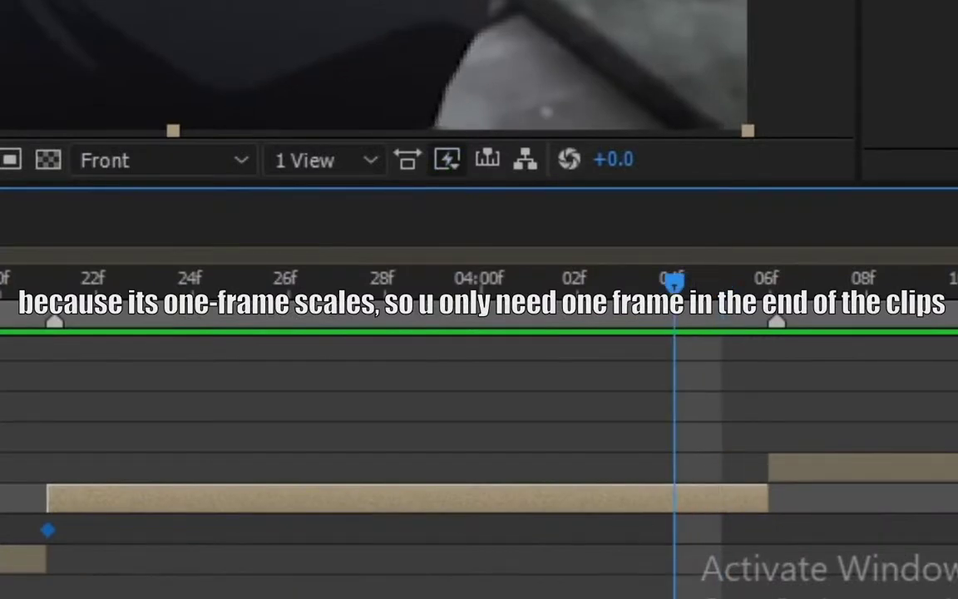
key("alt+shift+s")
left_click_drag(674, 281, 723, 281)
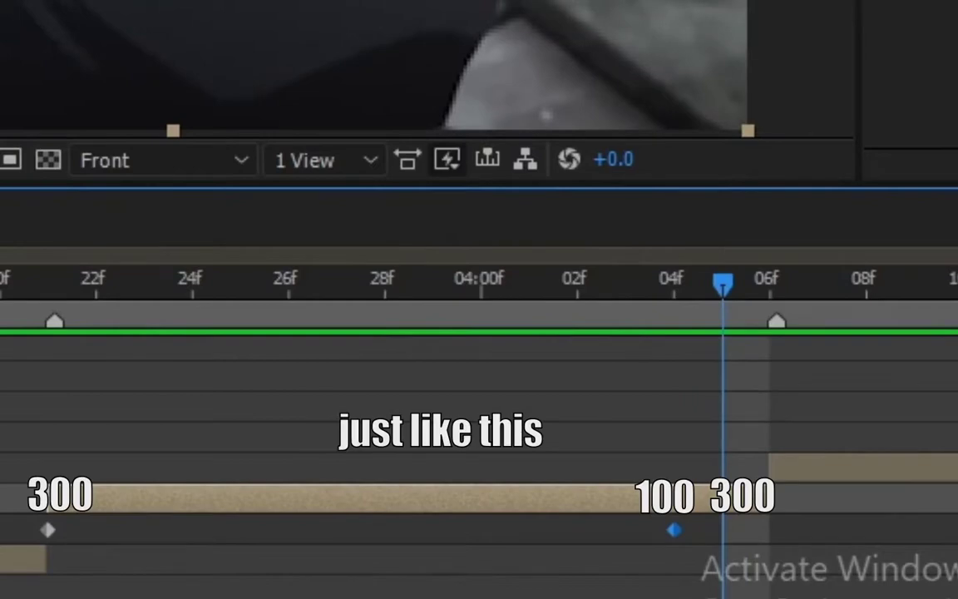
key("alt+shift+s")
left_click(484, 414)
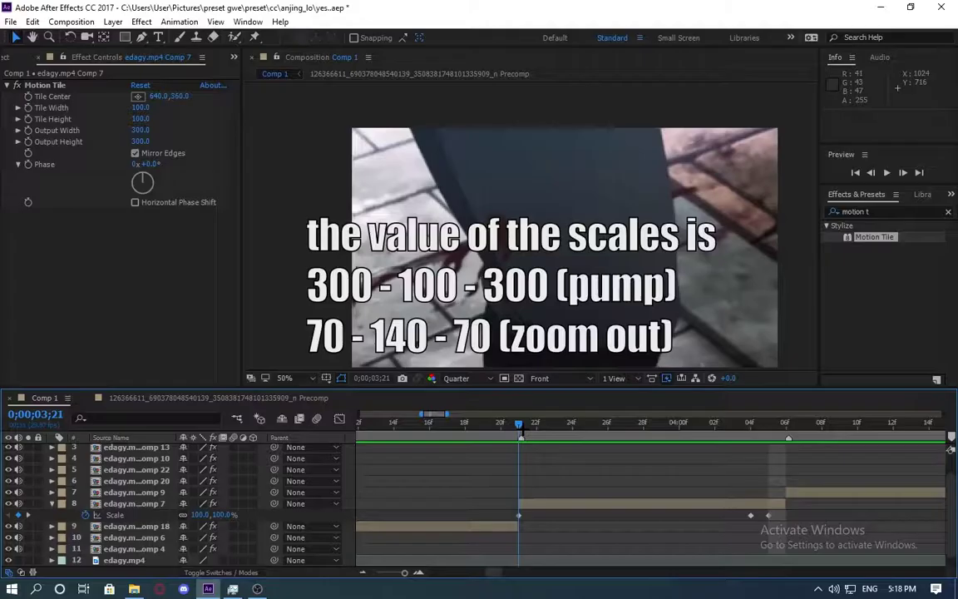
Finish entering 300, then bend the Scale graph to plunge from 300% and ease into 100%
type("00")
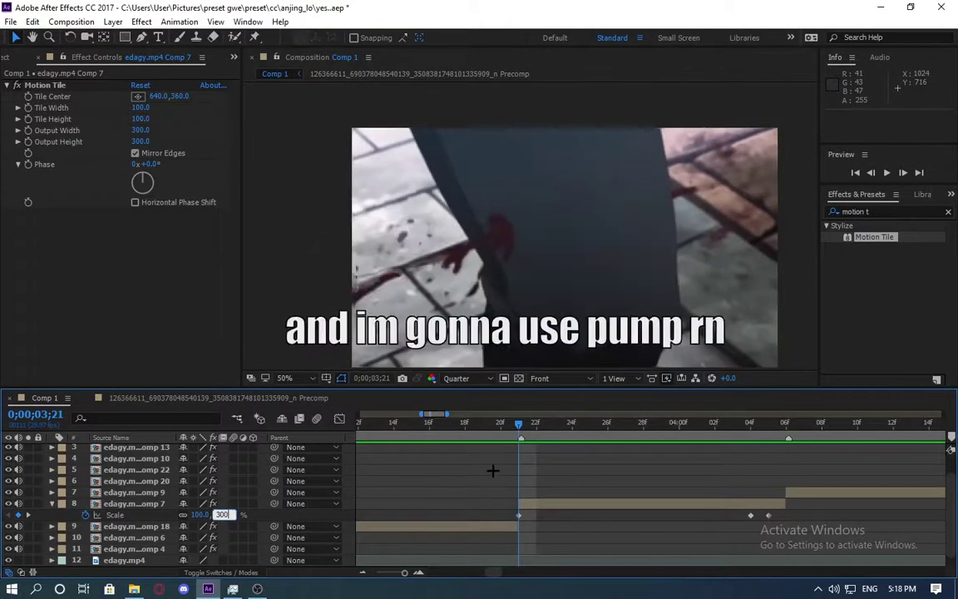
left_click_drag(525, 512, 457, 512)
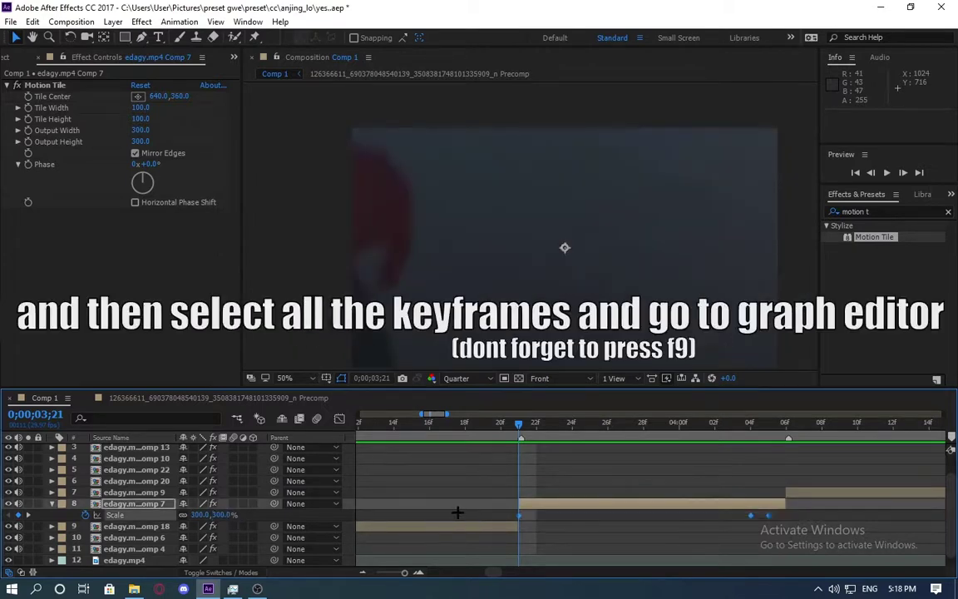
key("shift+F3")
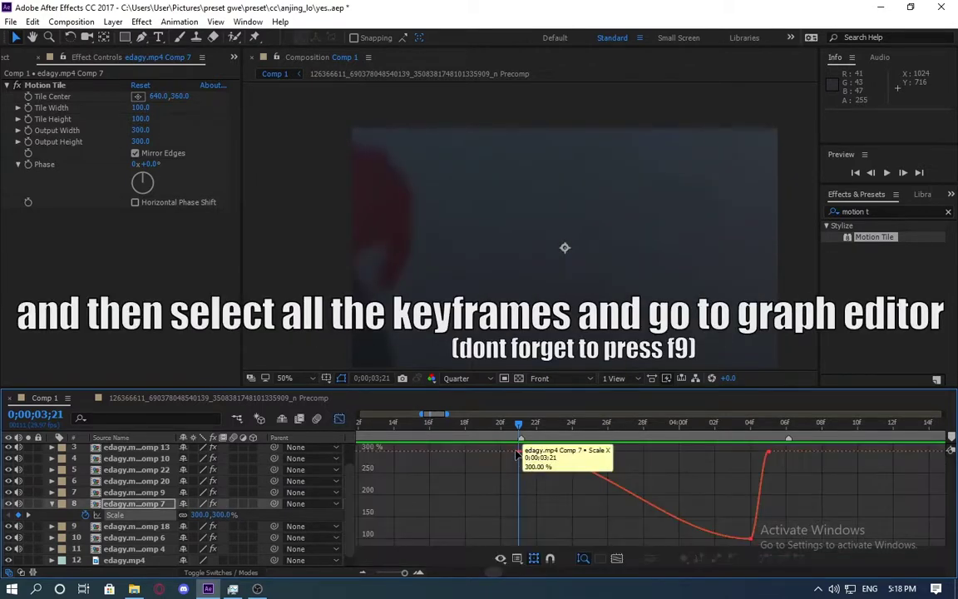
left_click_drag(674, 538, 517, 538)
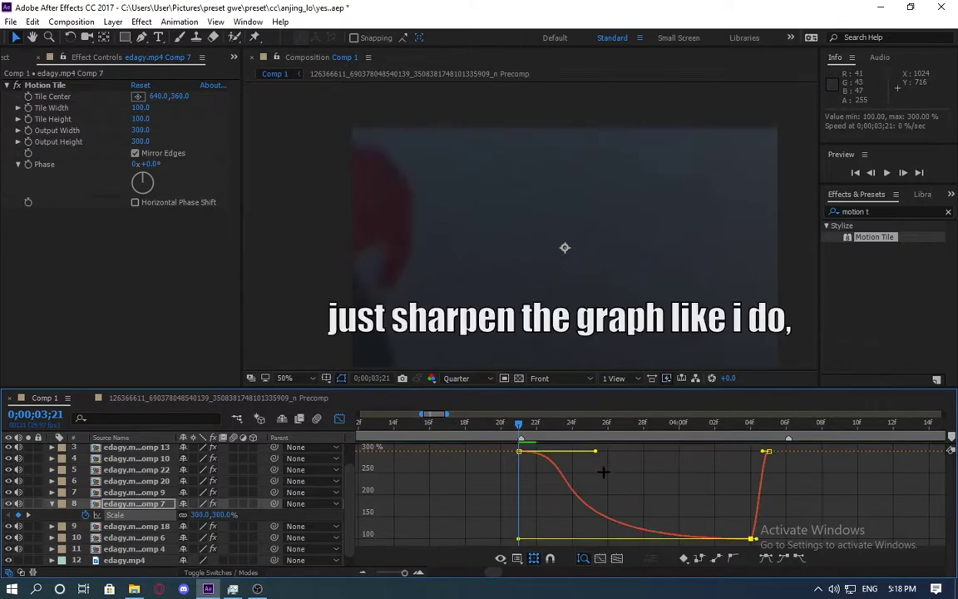
left_click_drag(594, 451, 522, 529)
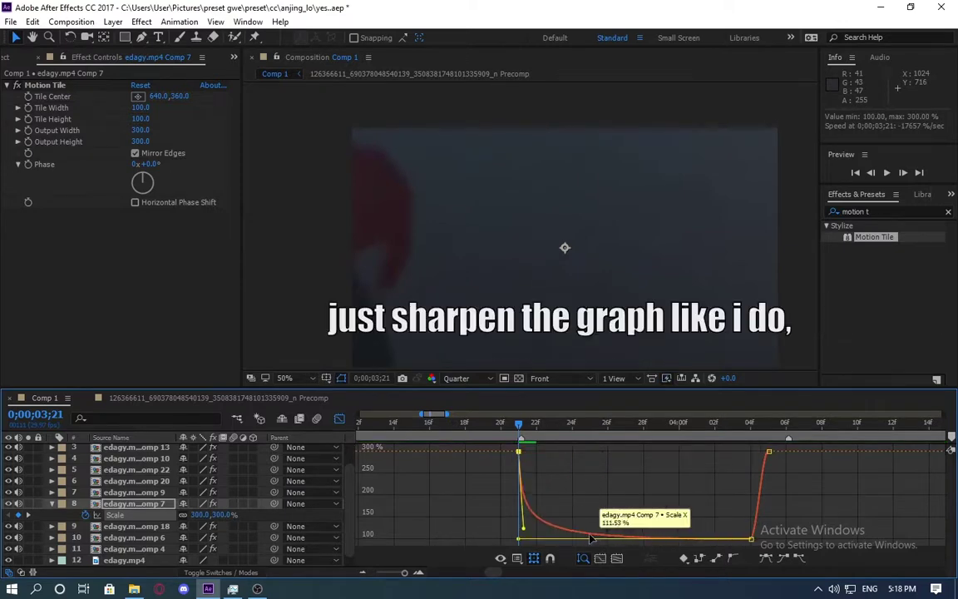
left_click(753, 540)
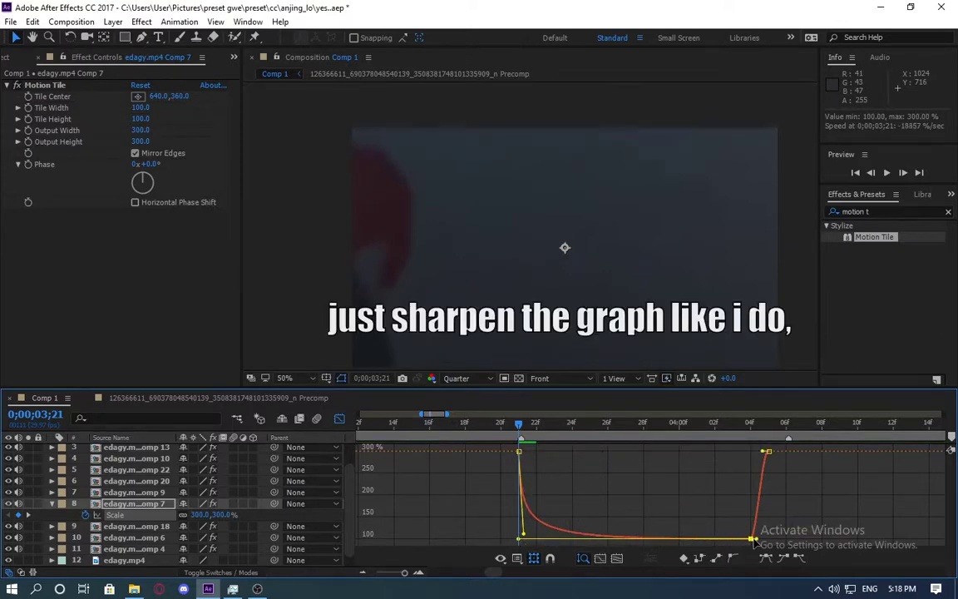
key("space")
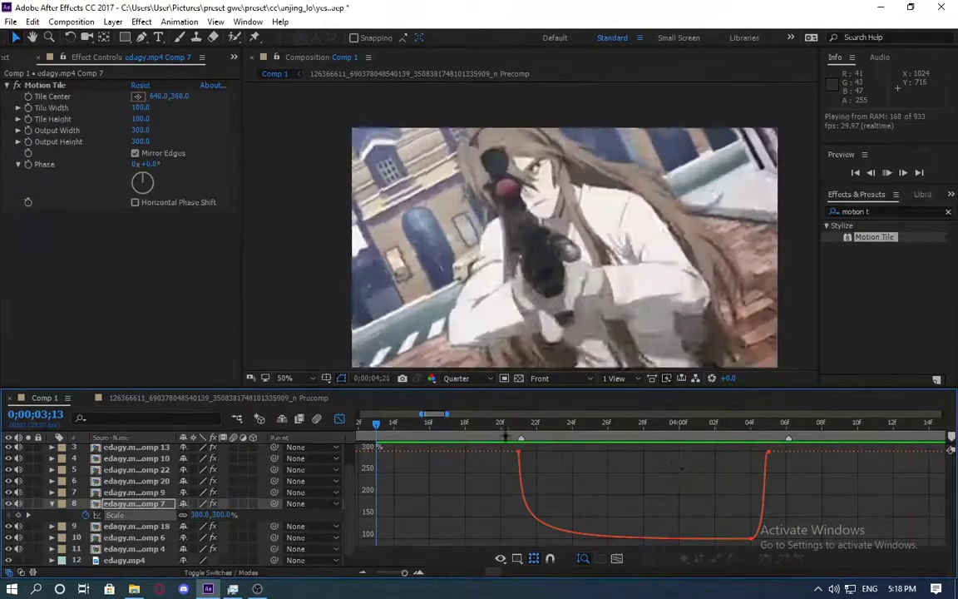
Step through the pump frame by frame, fit the viewer, then return it to 50% and preview
key("space")
key("Page_Down")
key("Page_Down")
key("Page_Down")
key("Page_Down")
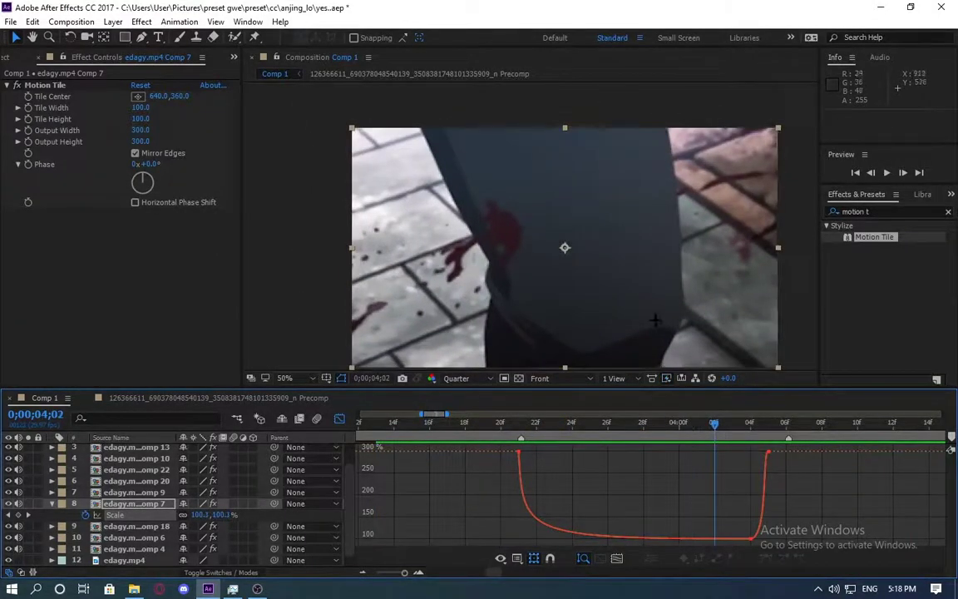
left_click(298, 378)
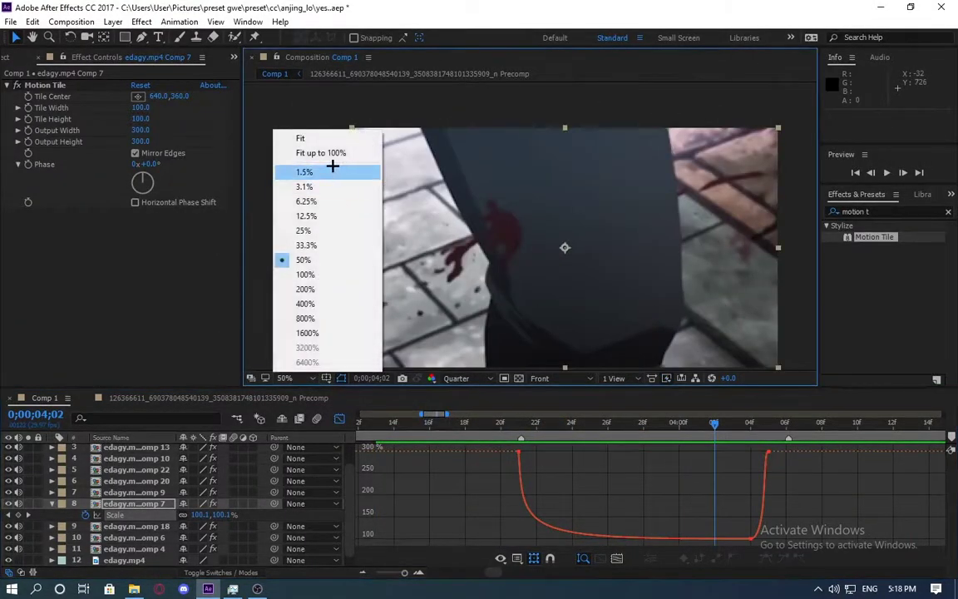
left_click(331, 138)
key("comma")
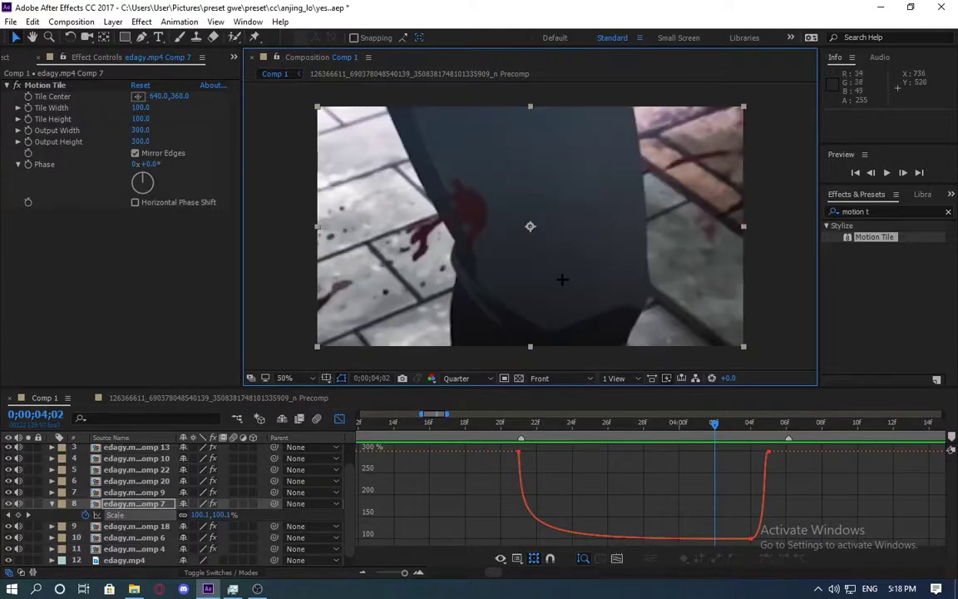
key("space")
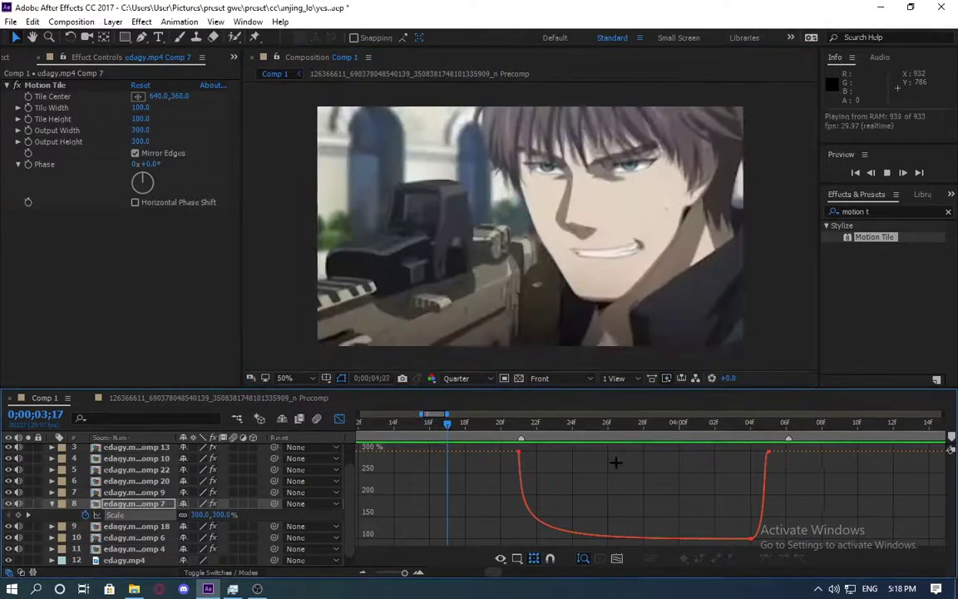
key("space")
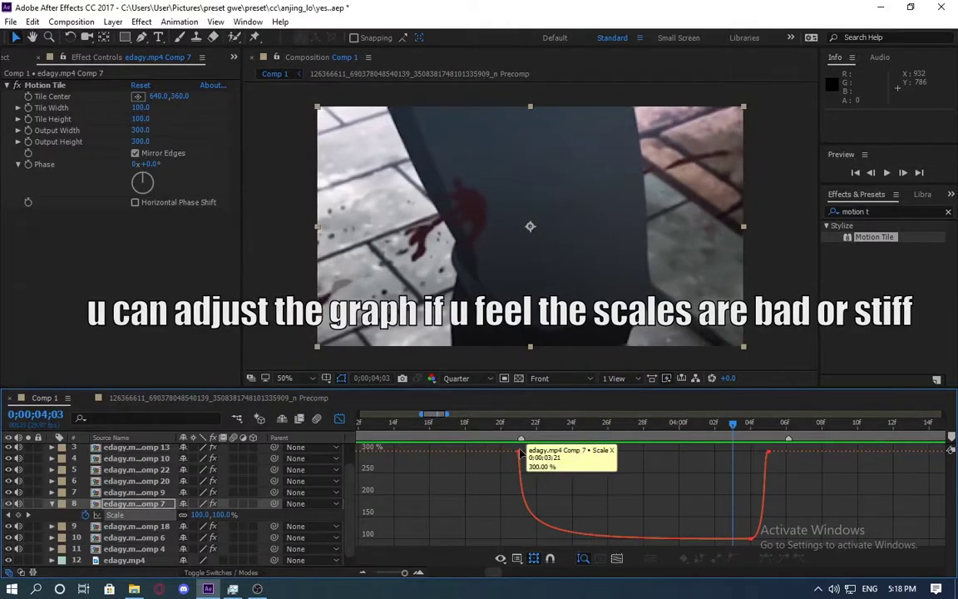
Steepen the Scale curve's first drop slightly, preview it, and go back to the layer bars
left_click_drag(517, 449, 532, 536)
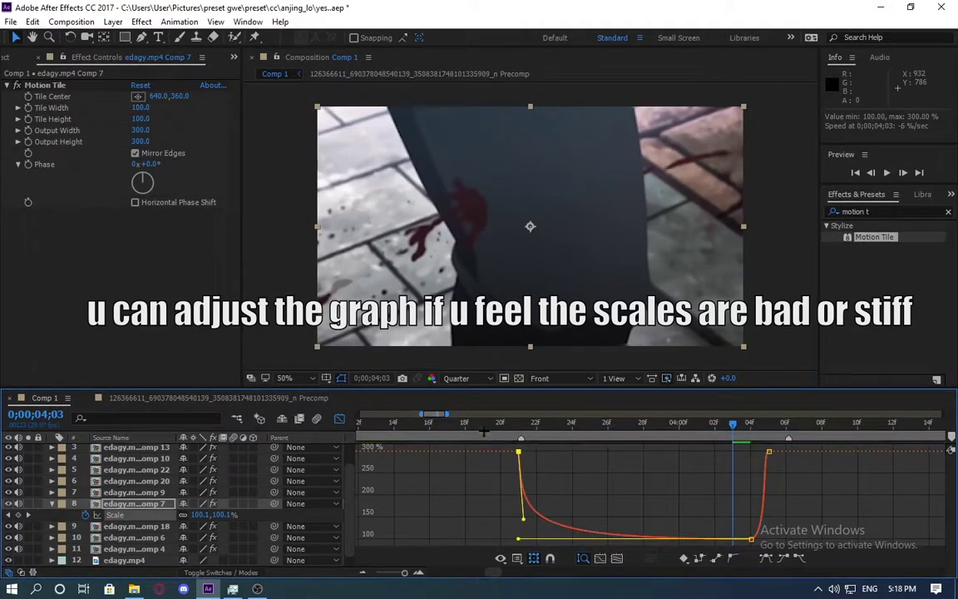
key("space")
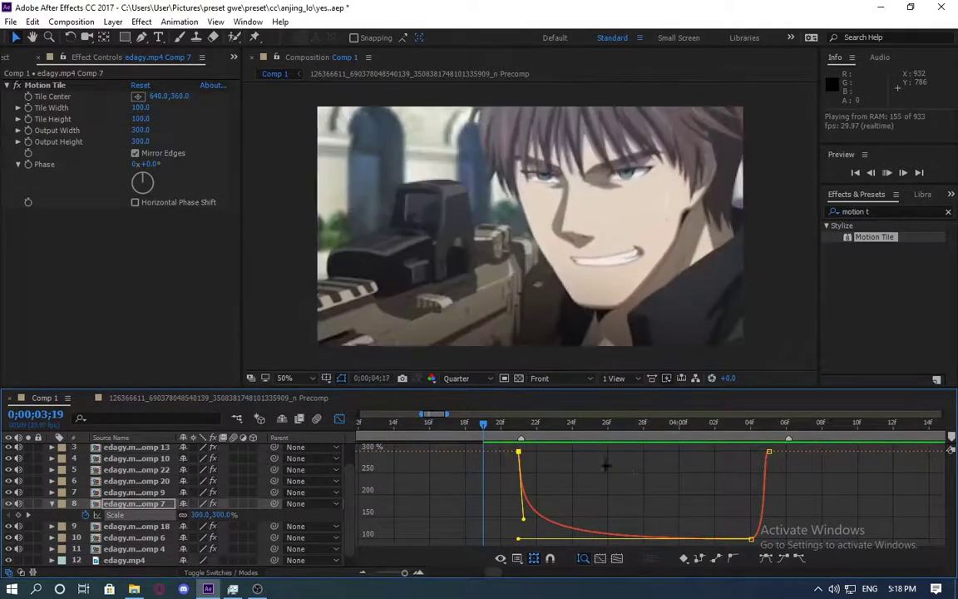
key("space")
key("space")
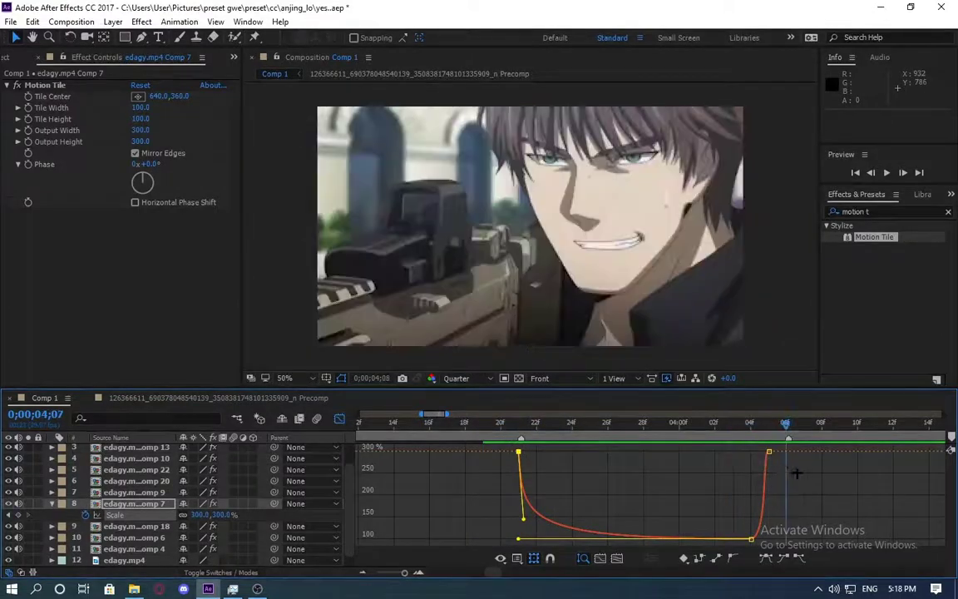
key("shift+F3")
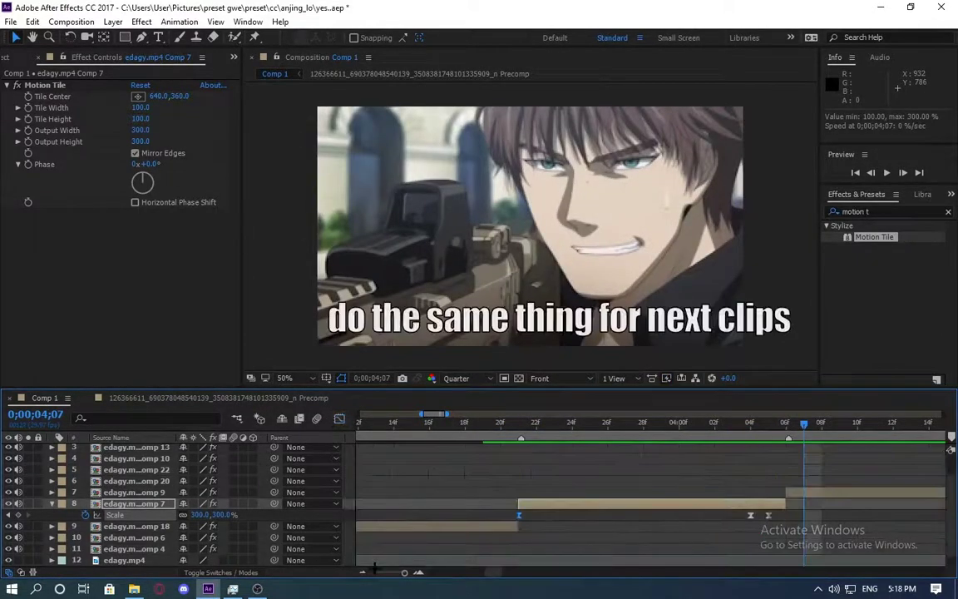
Paste the Comp 7 scale pump onto the start of the edagy.mp4 Comp 9 clip and preview it
key("minus")
left_click_drag(498, 573, 510, 574)
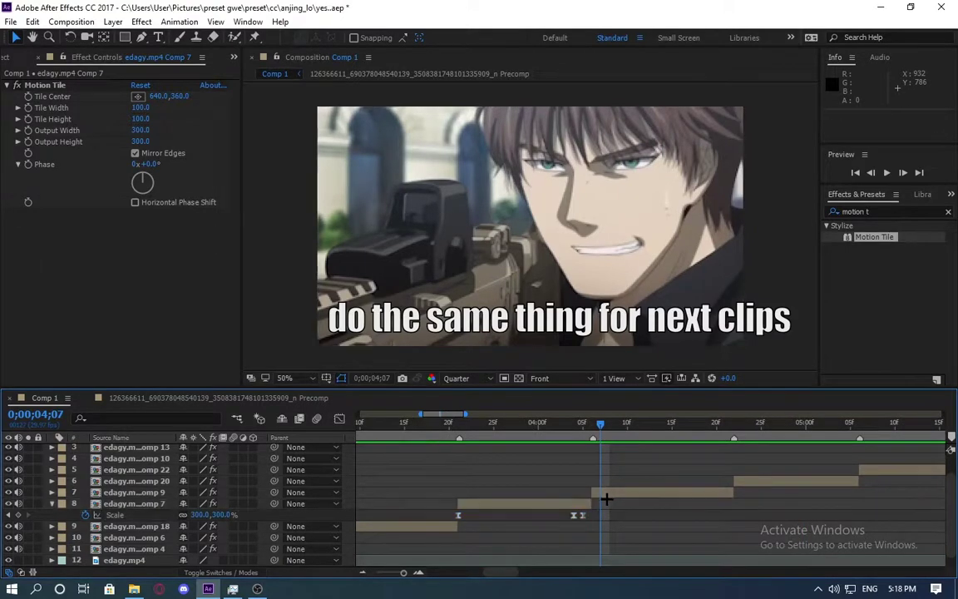
left_click(612, 493)
key("Page_Up")
key("ctrl+v")
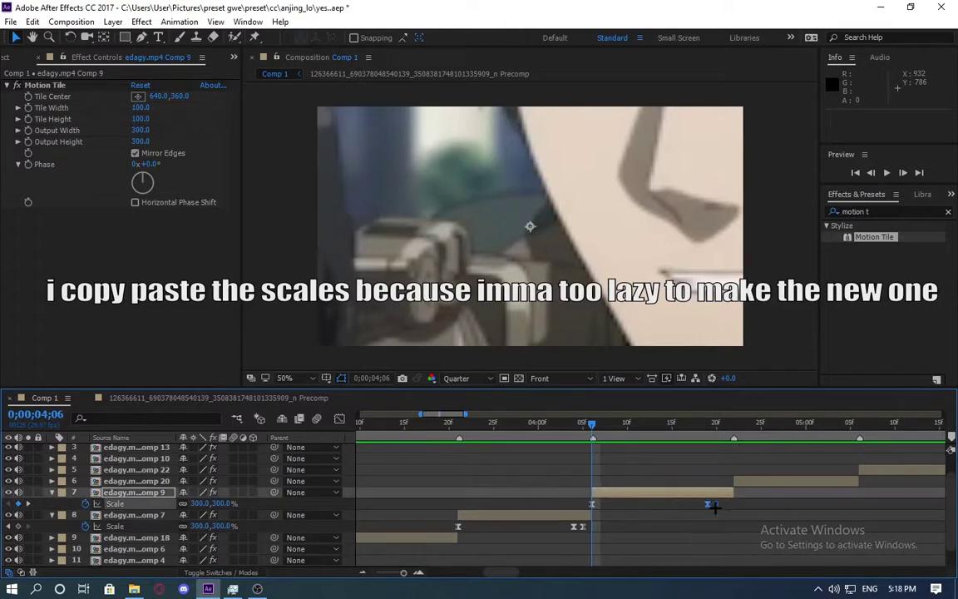
left_click(724, 508)
left_click(717, 504)
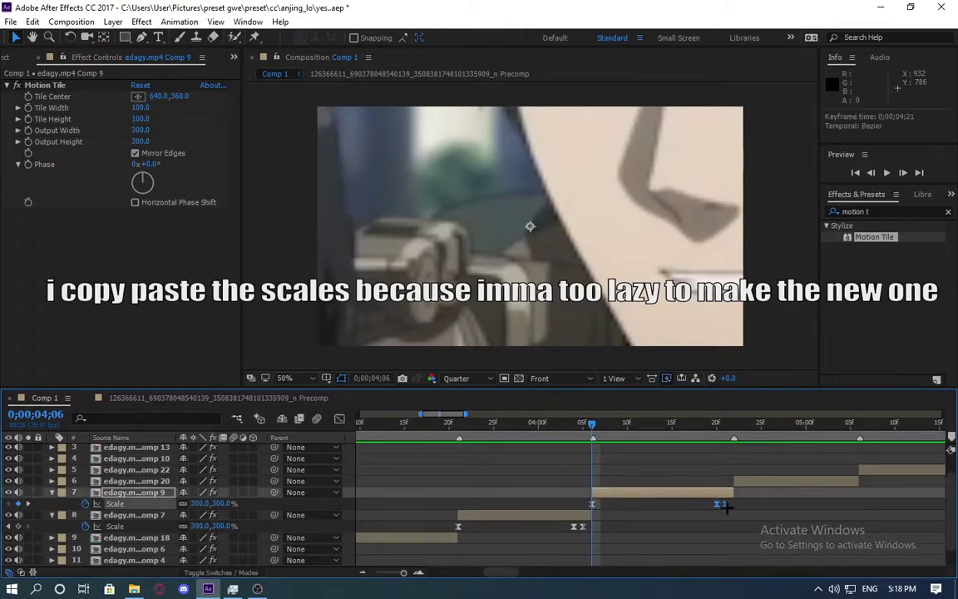
key("space")
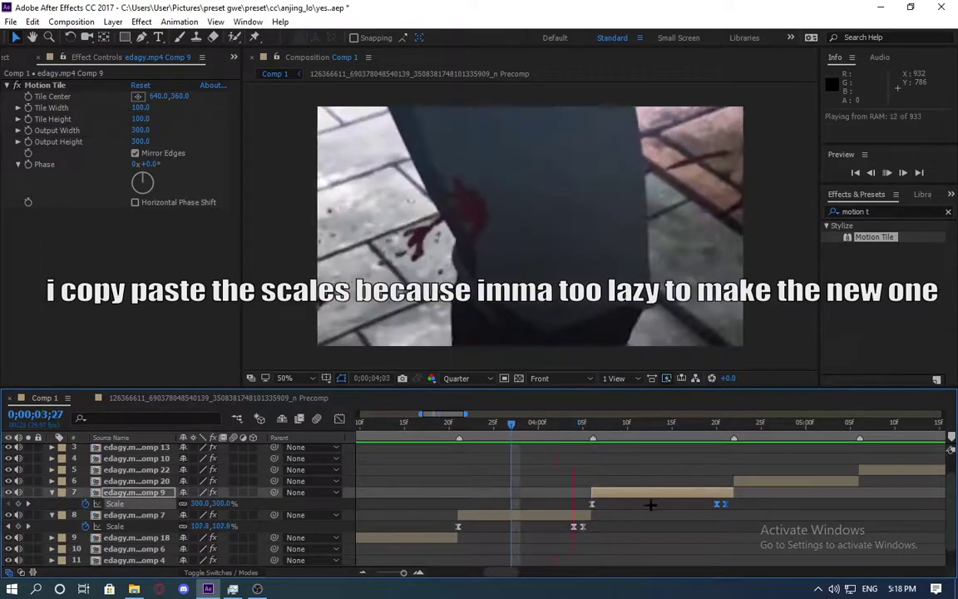
key("space")
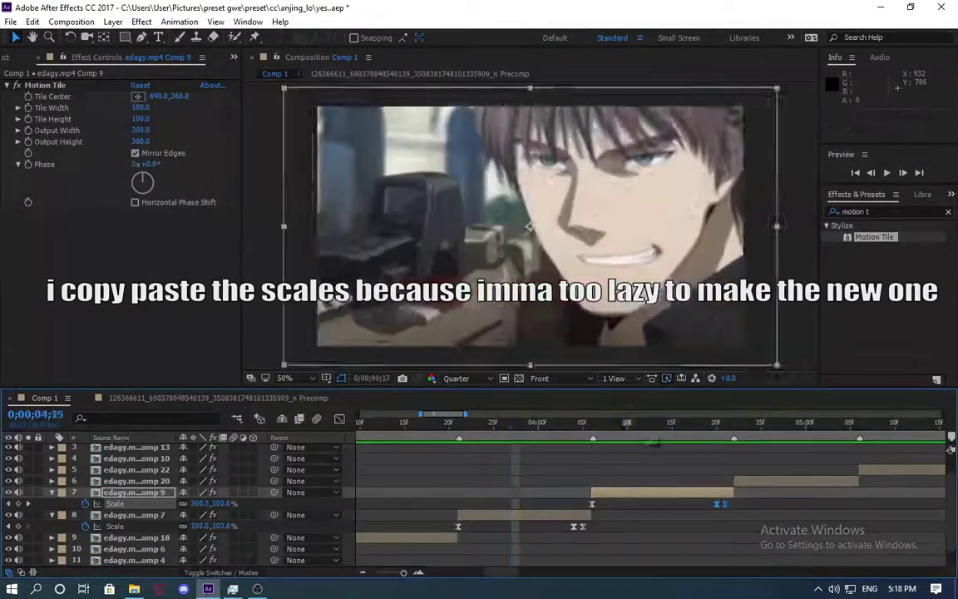
Check Comp 9's Scale graph in preview, then move into the next clip and select edagy.mp4 Comp 20
key("Page_Down")
key("shift+F3")
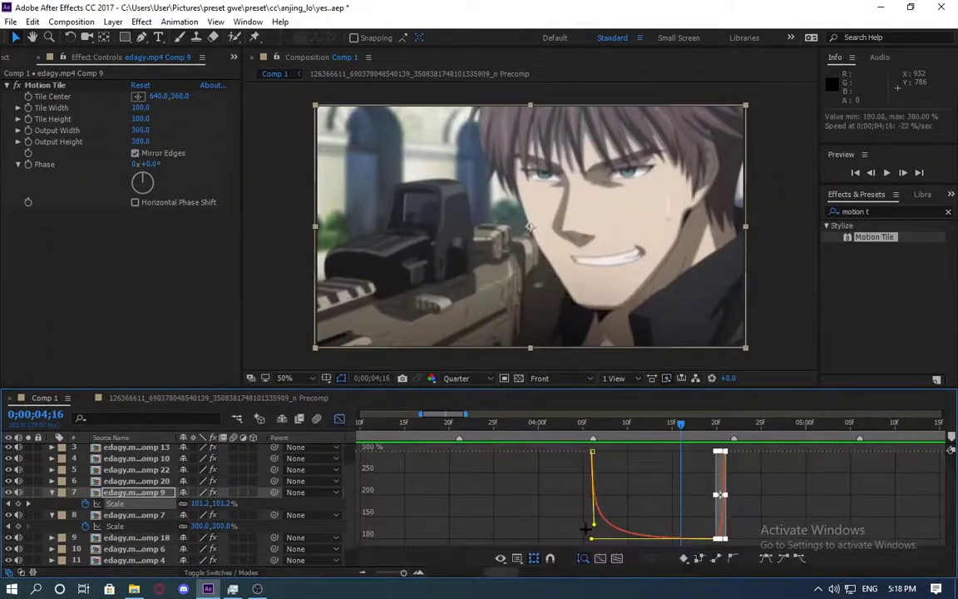
key("space")
left_click(666, 489)
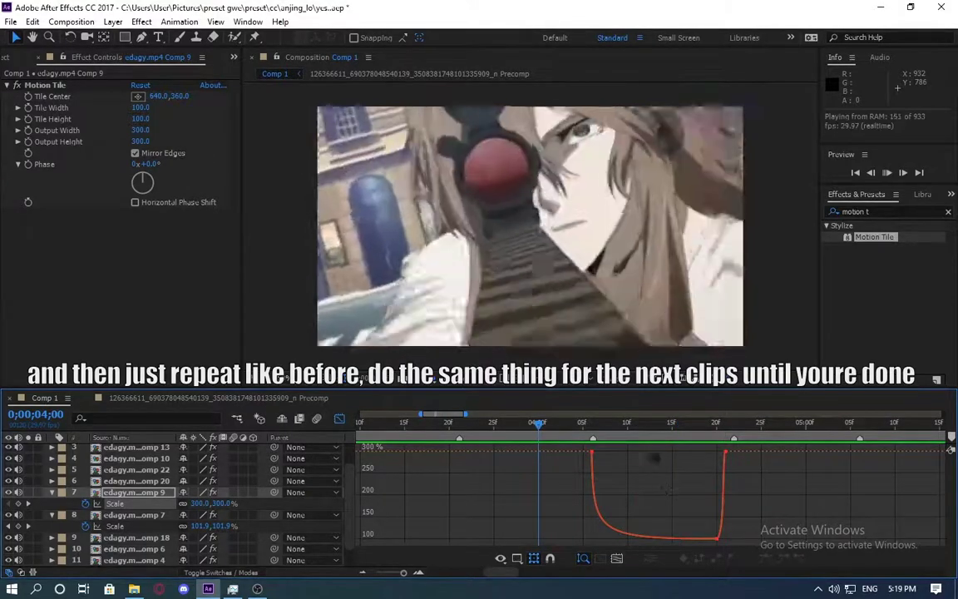
left_click(716, 435)
left_click_drag(716, 435, 733, 434)
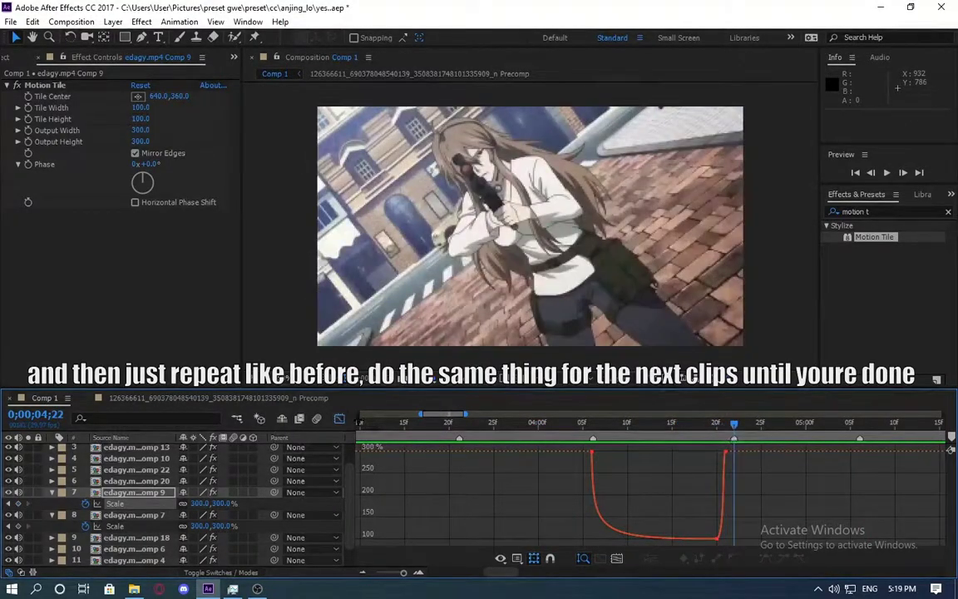
key("shift+F3")
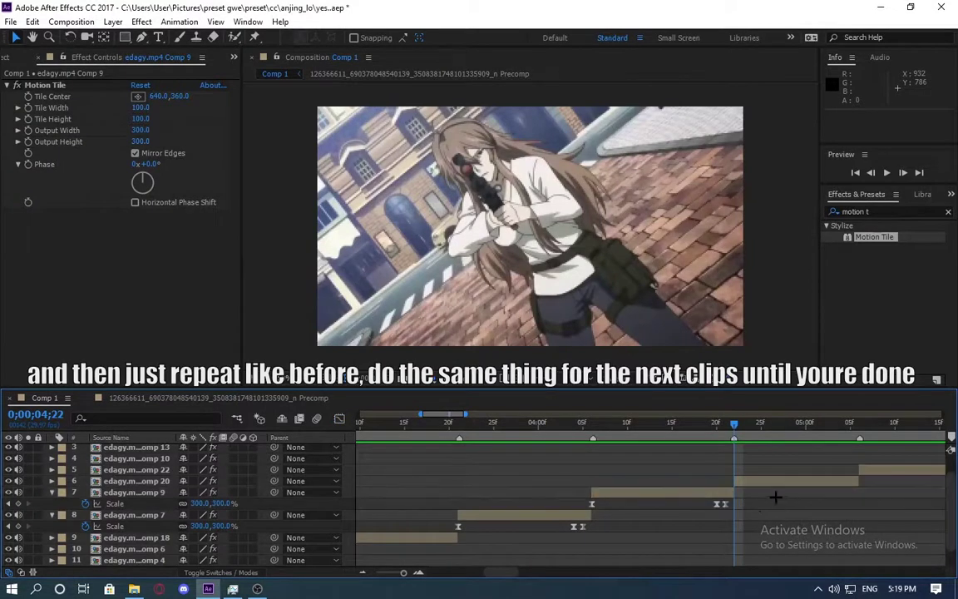
left_click(765, 481)
Keyframe Comp 20's Scale at 300% at its start and at its end, 0;00;05;05
key("s")
left_click(86, 491)
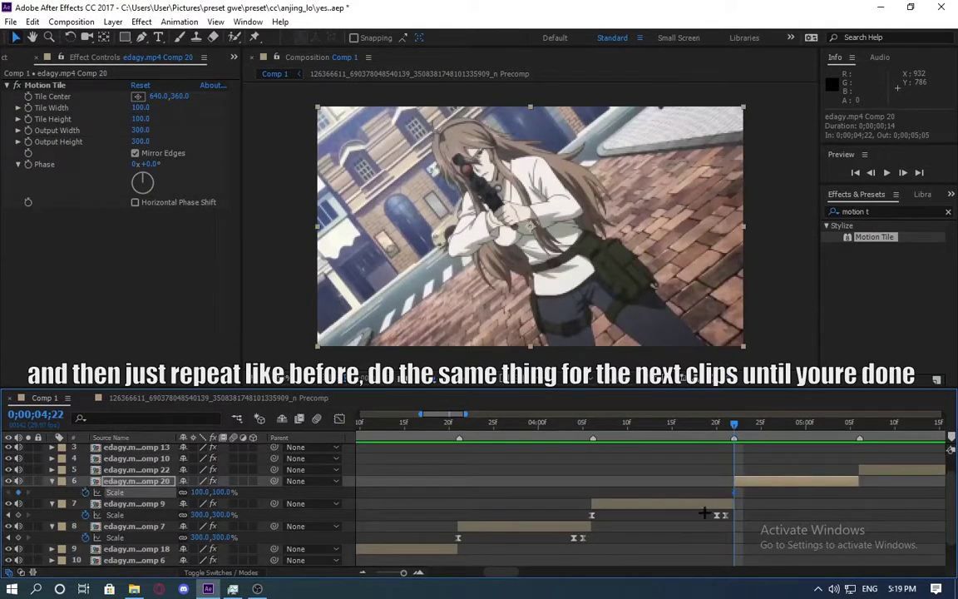
left_click_drag(735, 491, 803, 494)
type("300")
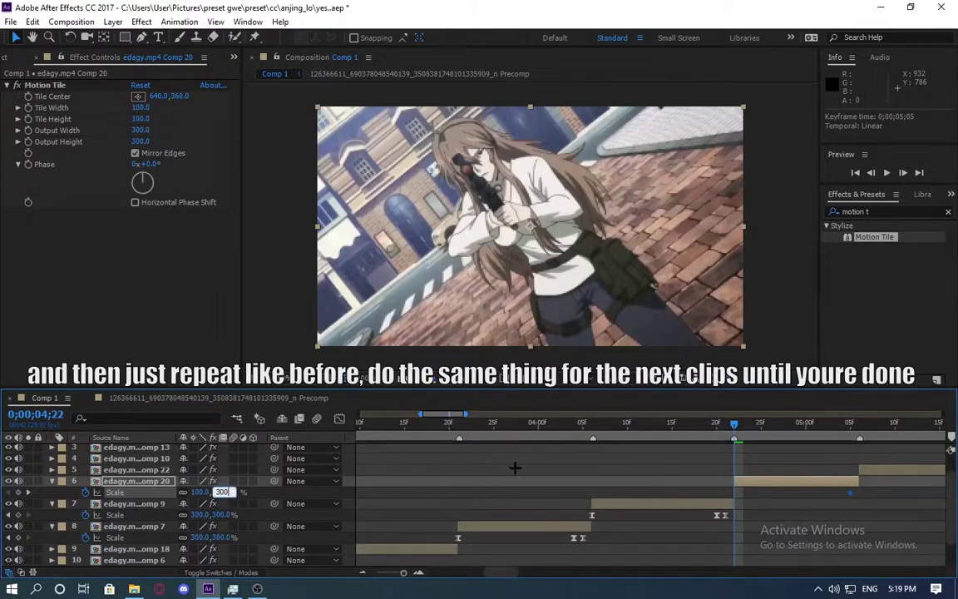
key("Return")
left_click(418, 572)
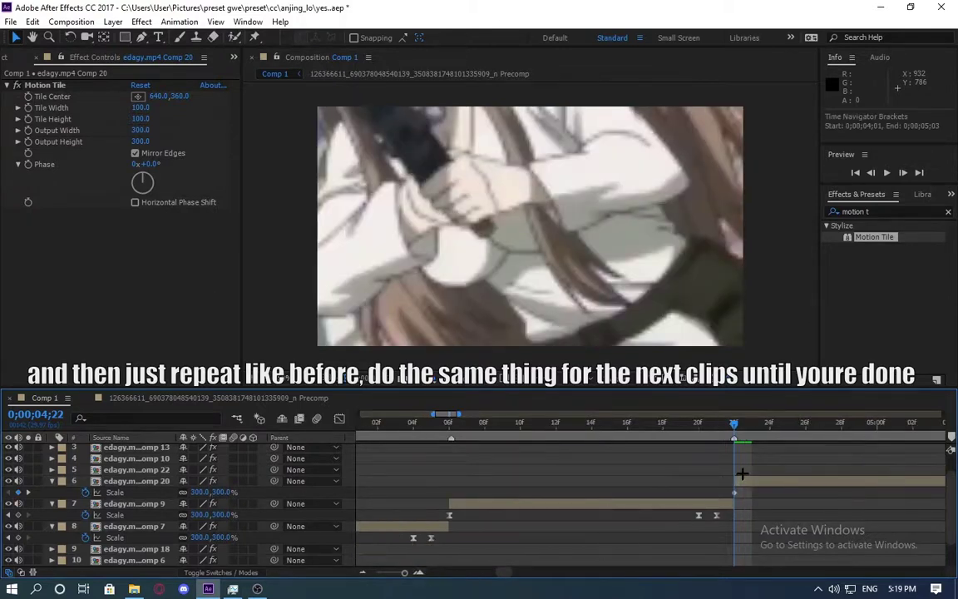
left_click_drag(509, 572, 516, 572)
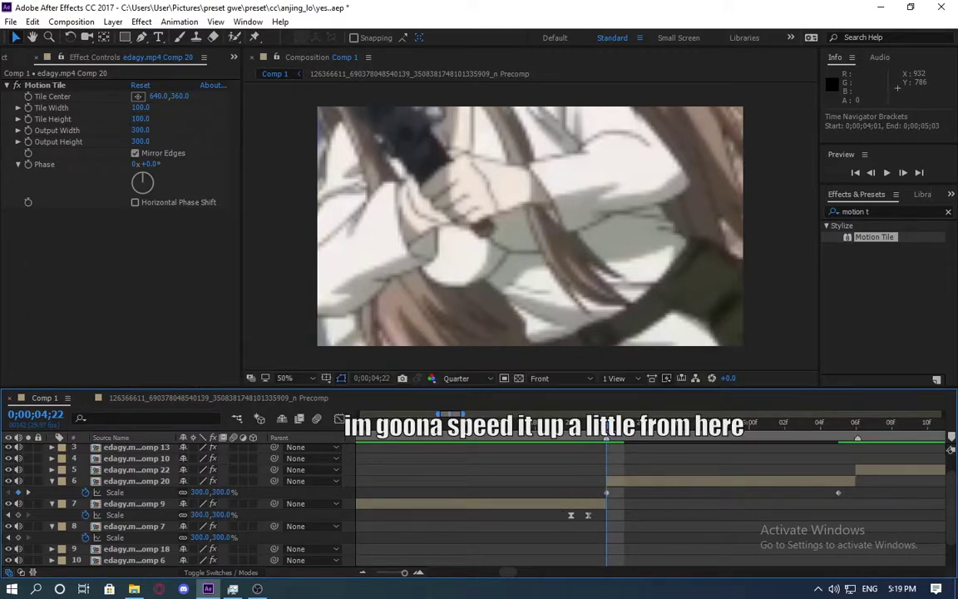
left_click_drag(607, 441, 842, 445)
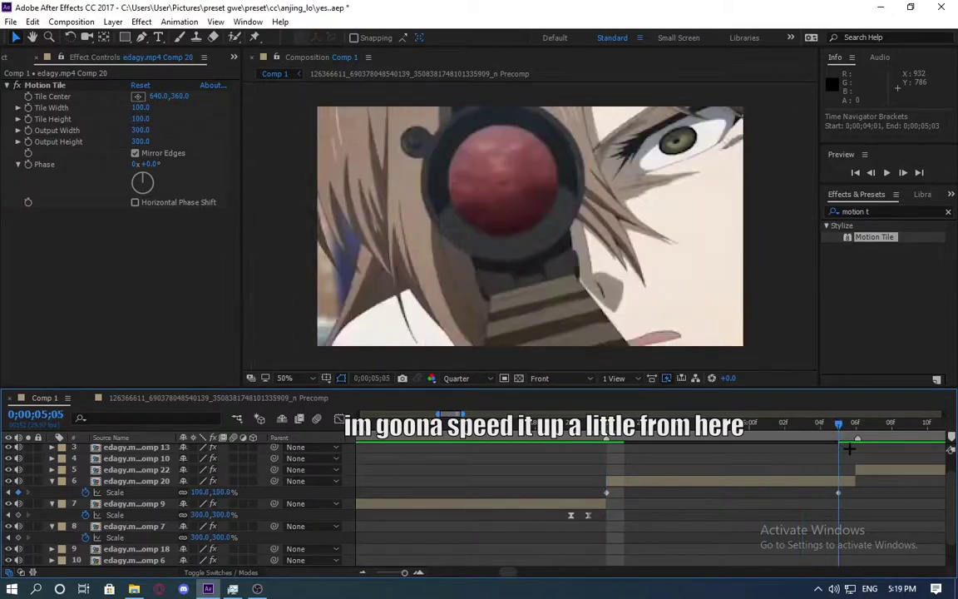
left_click(837, 492)
type("300")
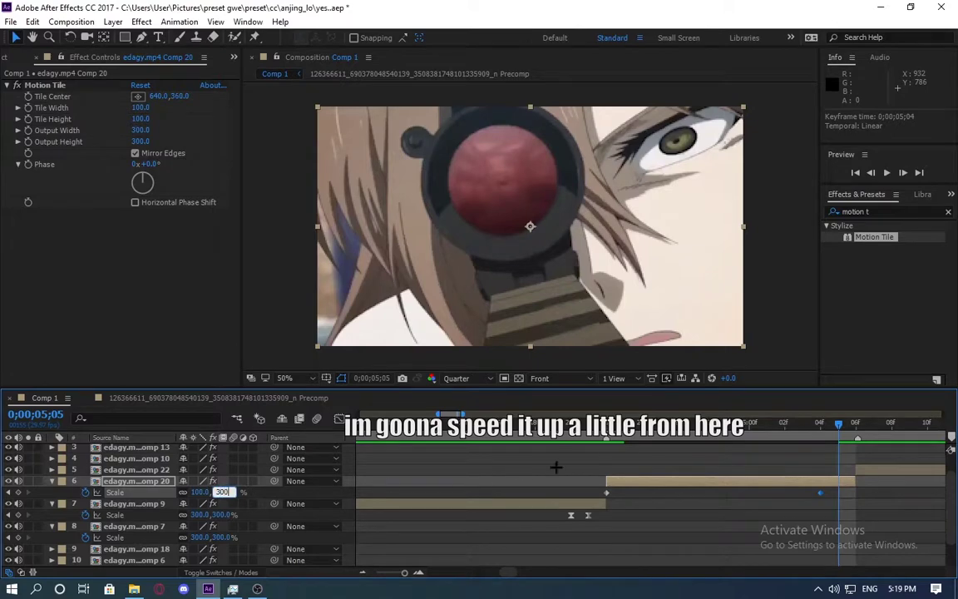
key("Return")
key("space")
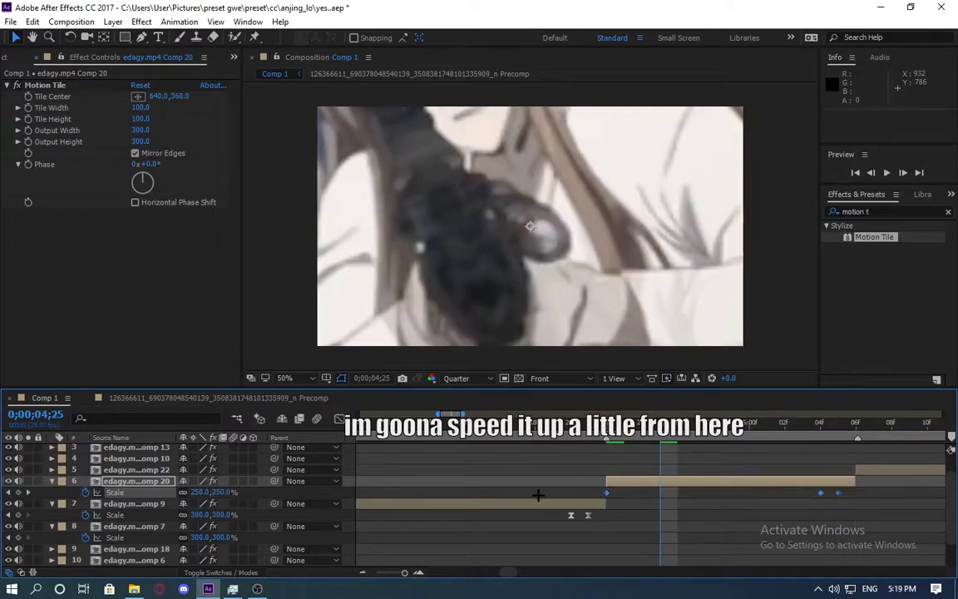
Ease the Scale curve to drop sharply and settle slowly, preview it, and enable Time Remap
key("shift+F3")
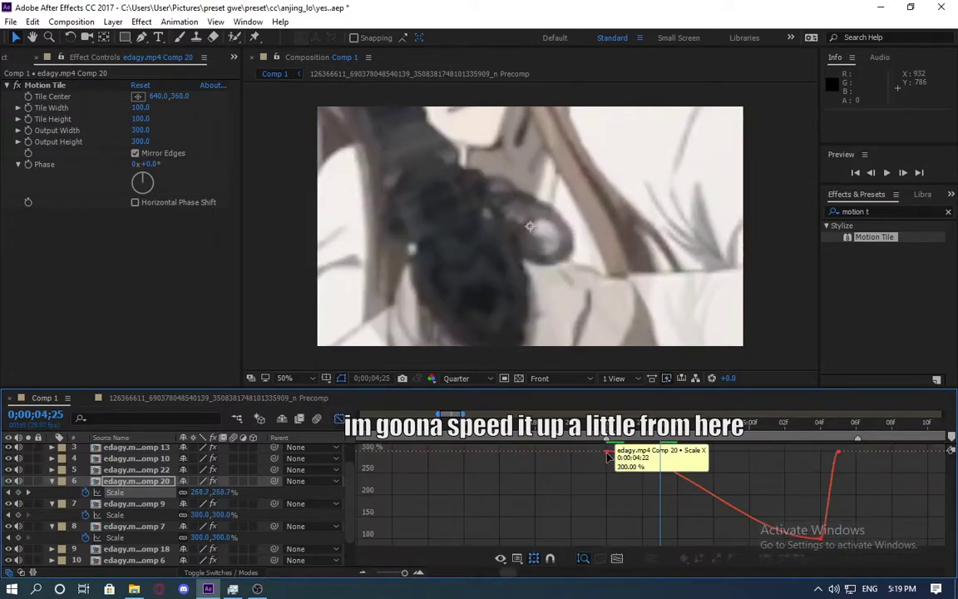
left_click_drag(749, 539, 606, 539)
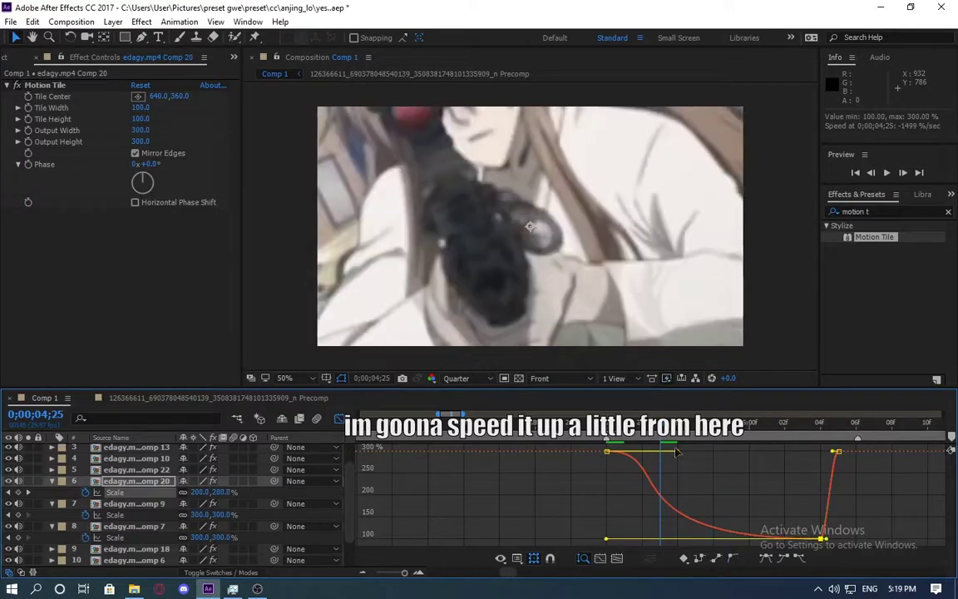
left_click_drag(677, 453, 611, 530)
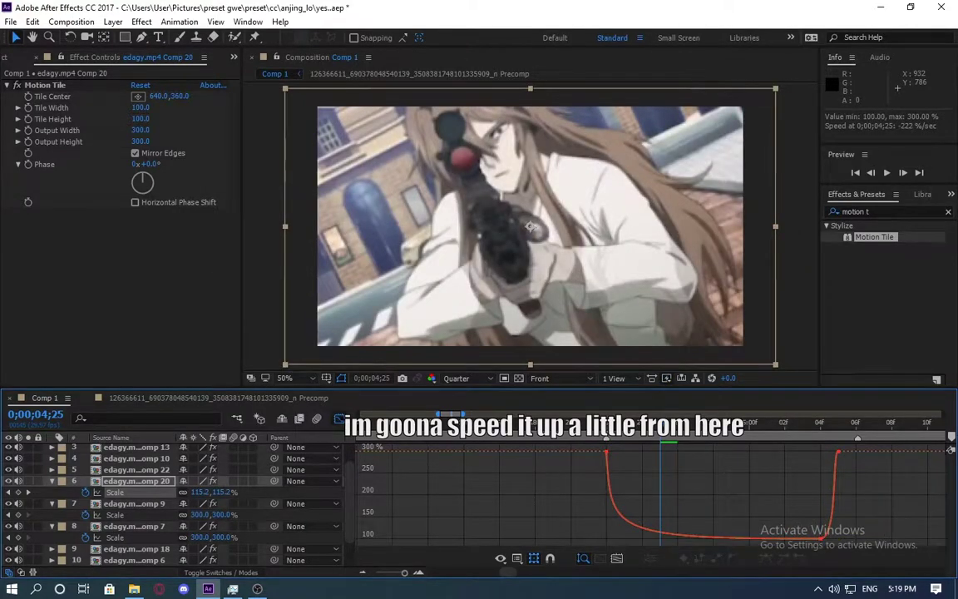
key("shift+F3")
key("space")
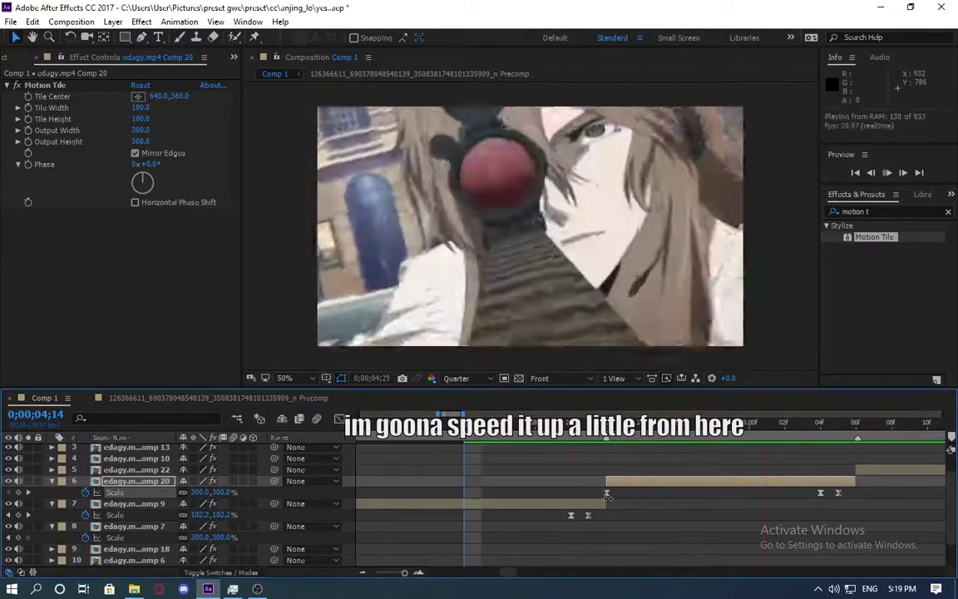
key("space")
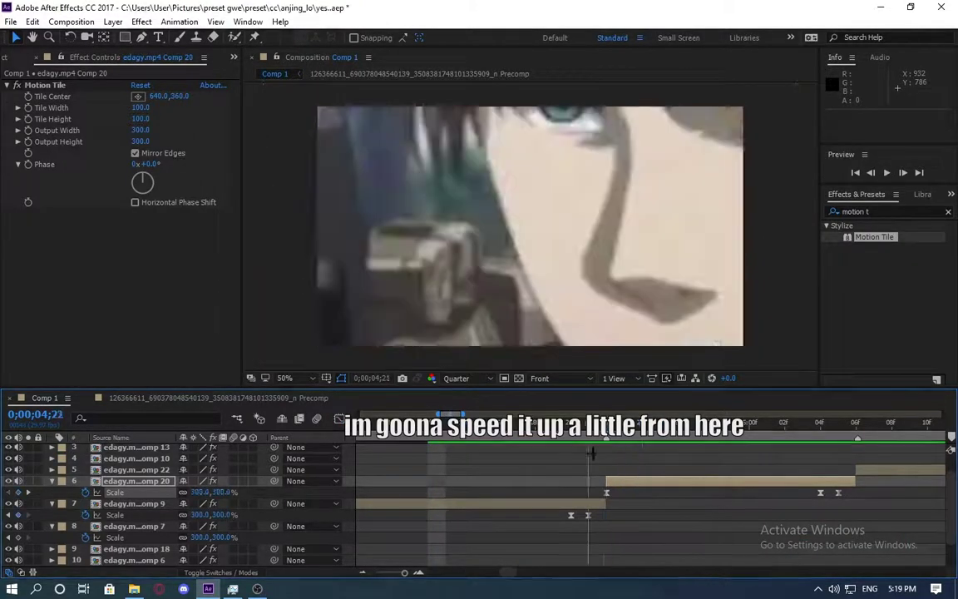
key("Page_Down")
key("Page_Down")
key("Page_Down")
scroll(720, 479, "down", 3)
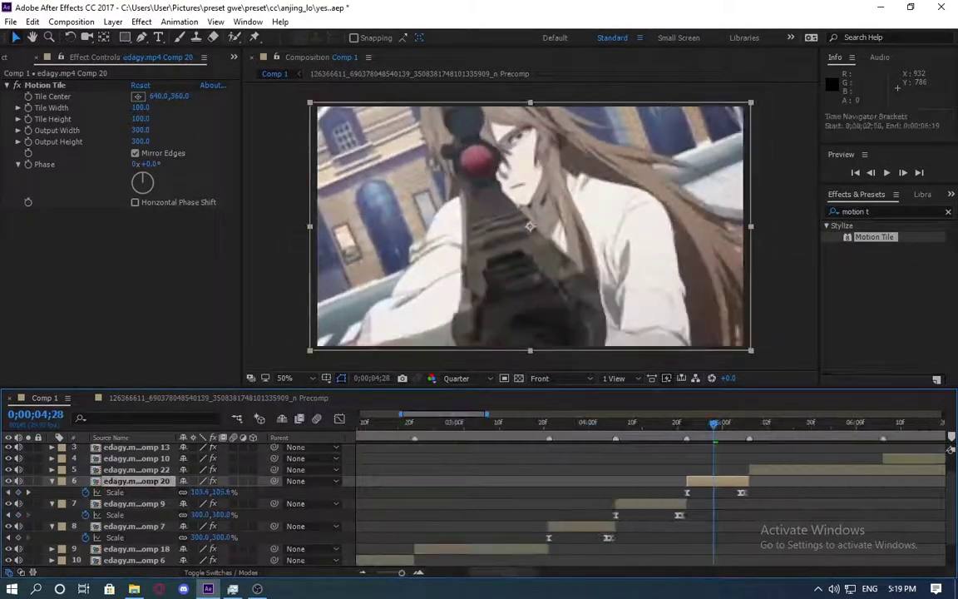
key("space")
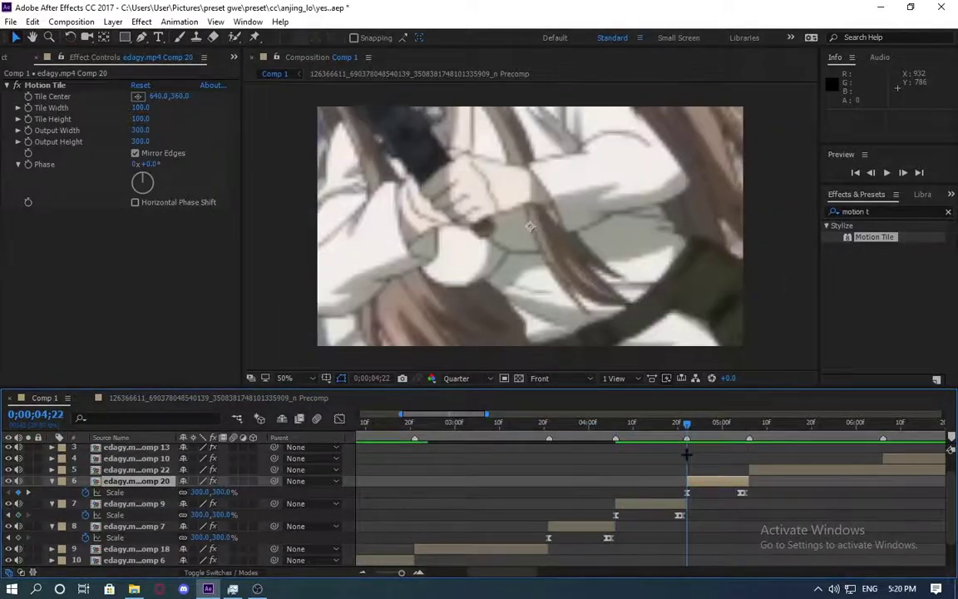
key("ctrl+alt+t")
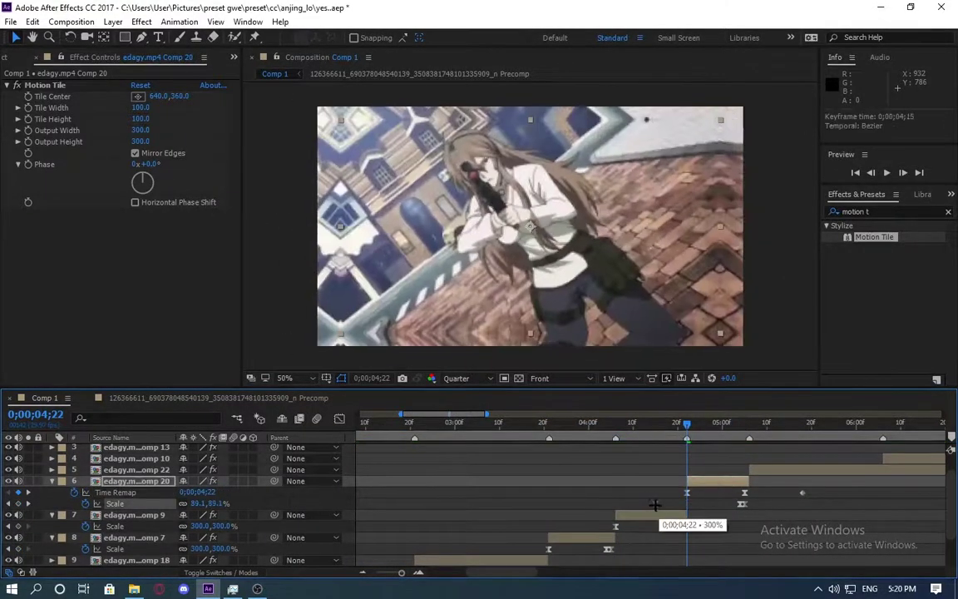
Ease Comp 20's Time Remap curve into its hold and adjust the remapped value near 0;00;05;06
key("shift+F3")
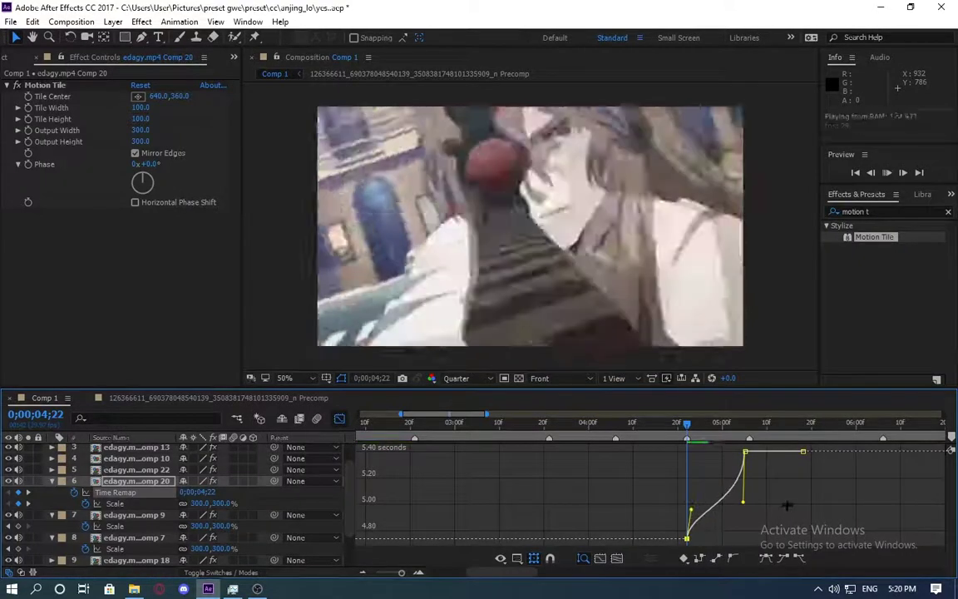
left_click_drag(695, 494, 696, 526)
key("space")
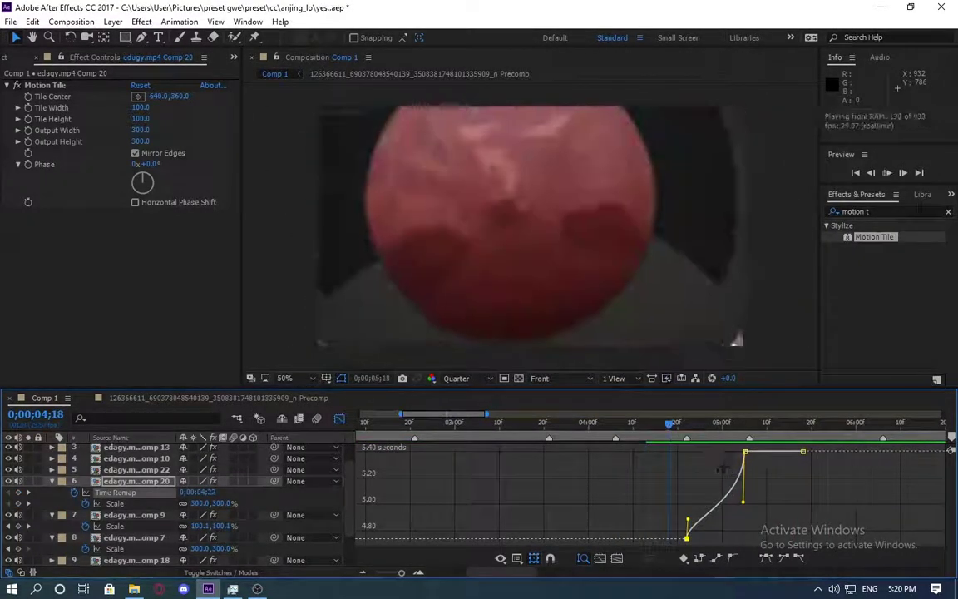
key("shift+F3")
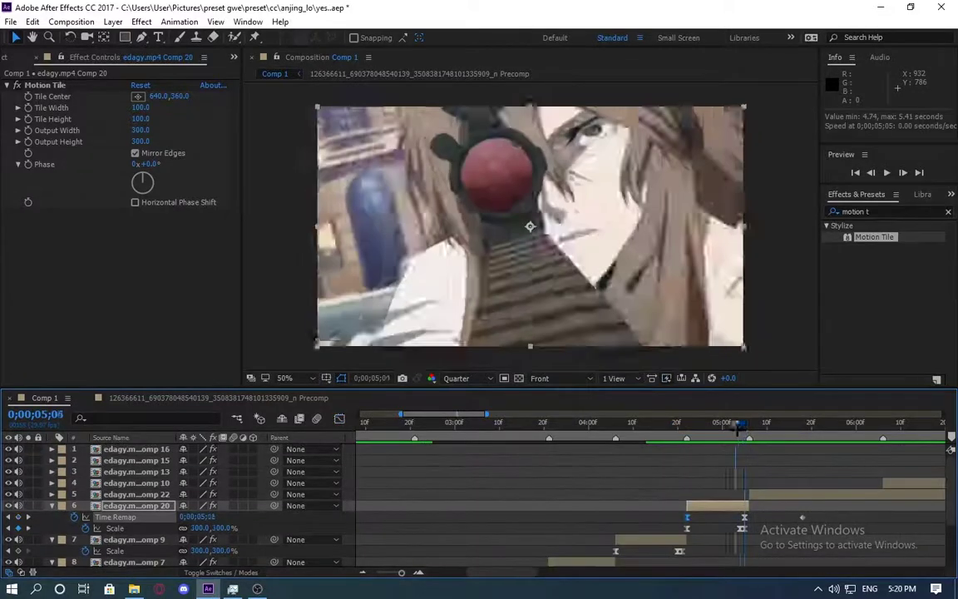
left_click_drag(737, 425, 744, 424)
left_click_drag(195, 517, 199, 517)
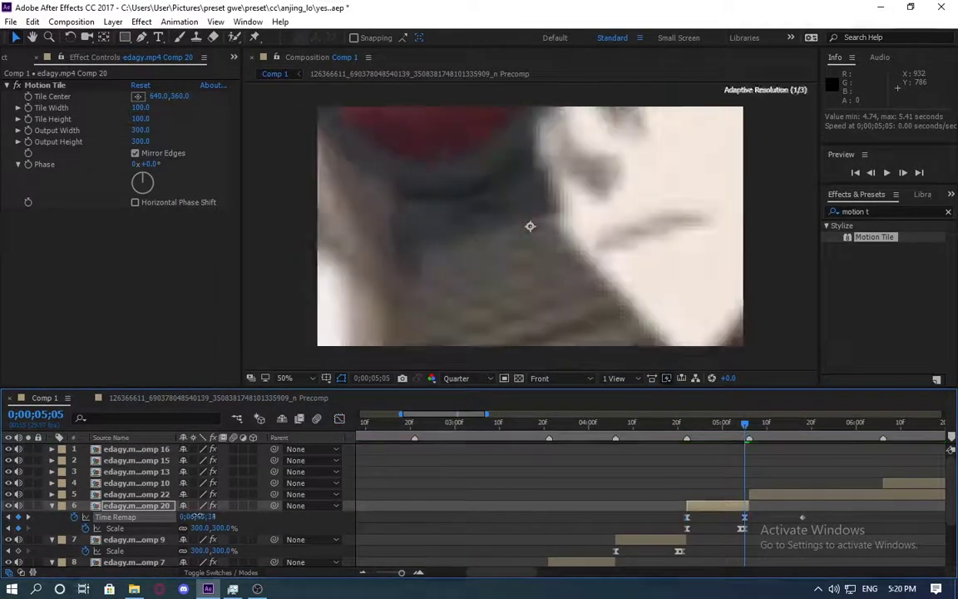
key("space")
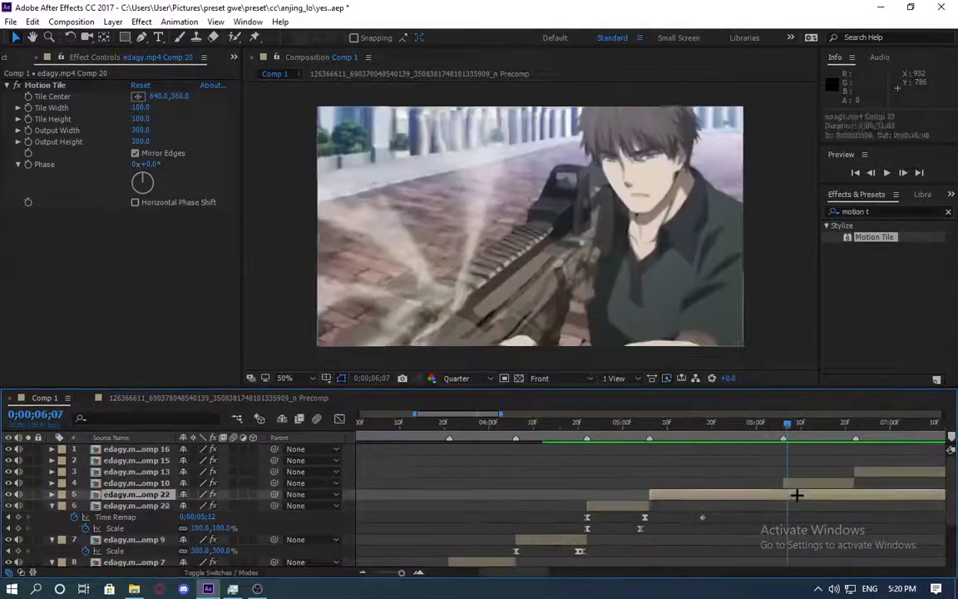
Keyframe edagy.mp4 Comp 10's Scale at 300% on its end frame, 0;00;06;21
left_click(250, 486)
key("s")
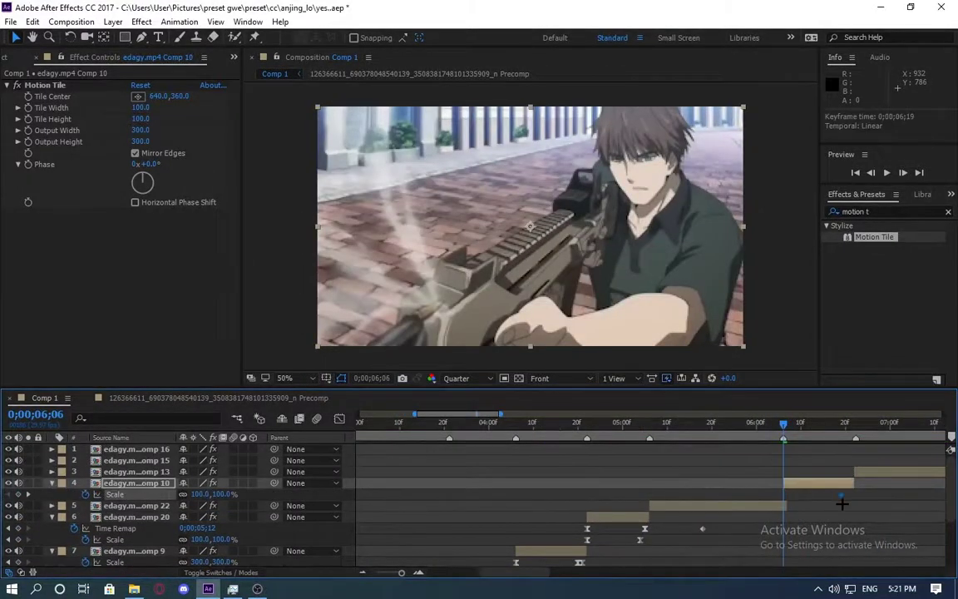
scroll(335, 494, "up", 3)
left_click_drag(582, 422, 702, 422)
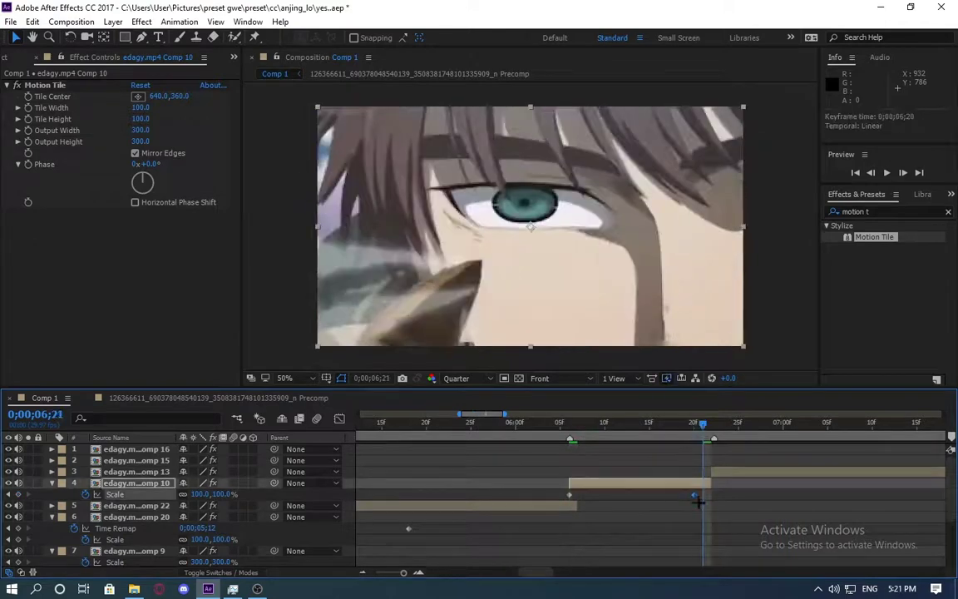
left_click(219, 494)
type("3")
key("Return")
Inspect Comp 10's Scale curve while previewing the pump, then return to the zoomed-in layer bars
key("shift+F3")
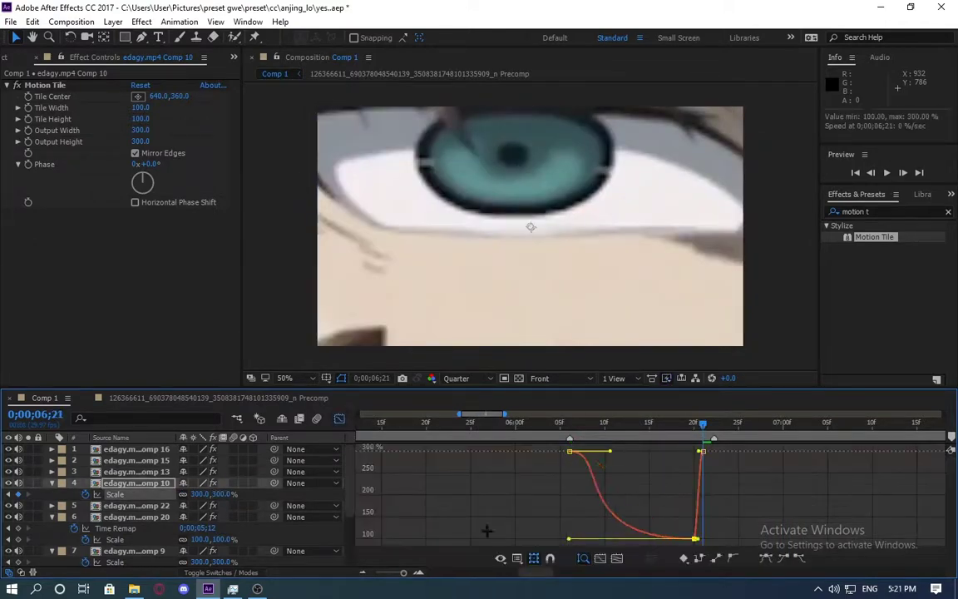
key("space")
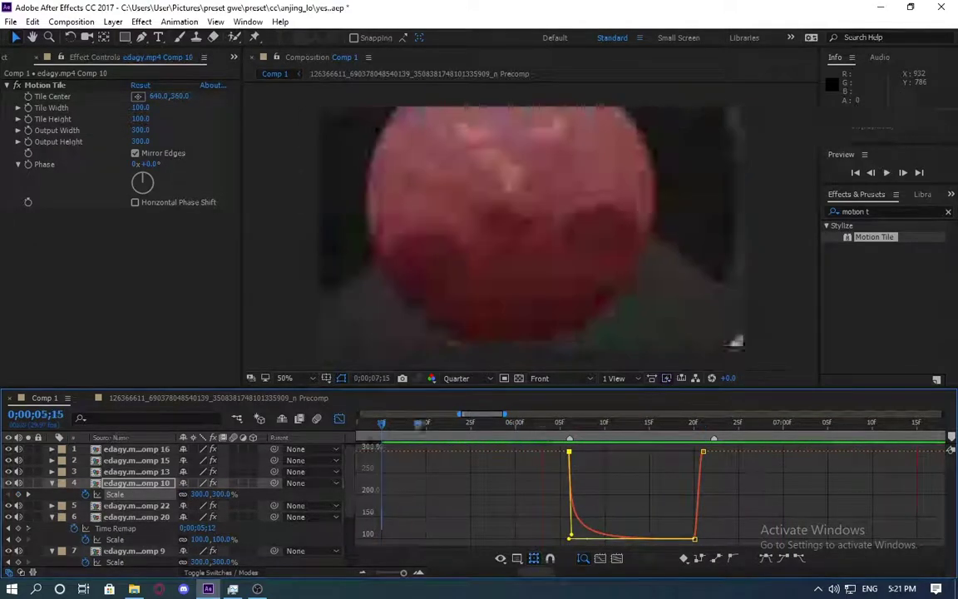
scroll(449, 537, "down", 5)
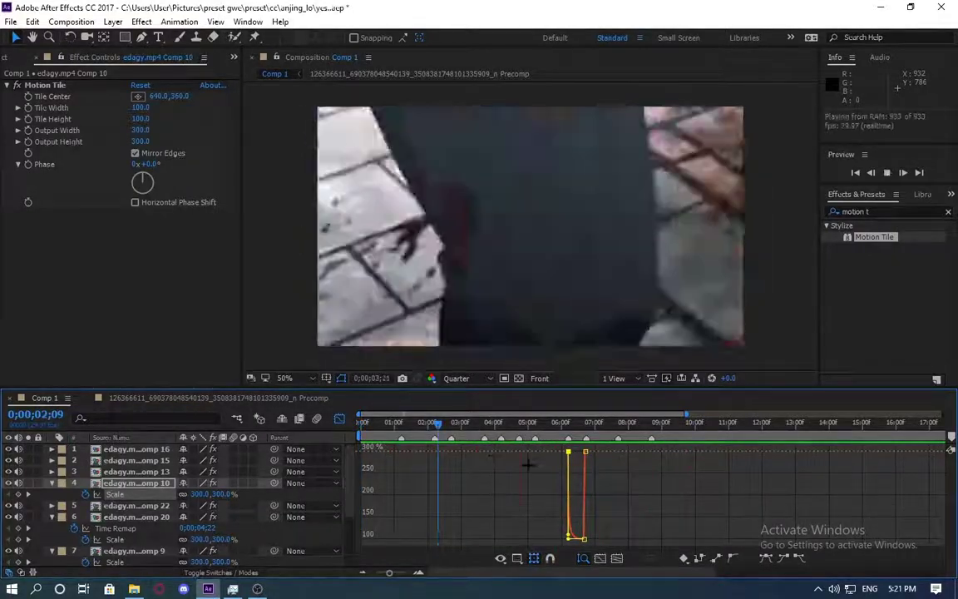
left_click(492, 429)
key("space")
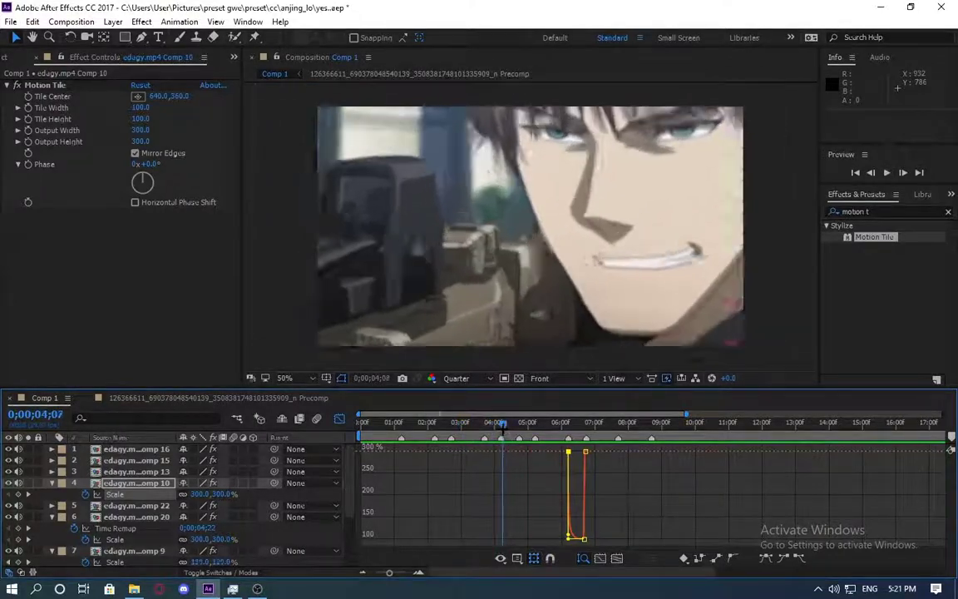
key("shift+F3")
mouse_move(686, 414)
left_mouse_down()
mouse_move(505, 414)
mouse_move(487, 424)
left_mouse_up()
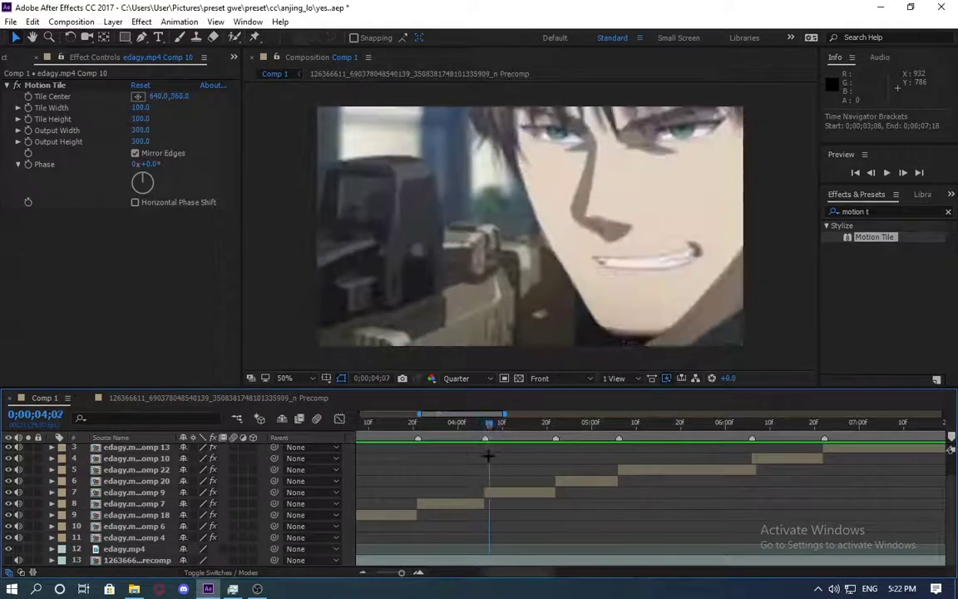
Set Comp 9's scale to 70%, select its scale keyframes in the graph, and preview to 0;00;05;03
left_click(515, 492)
type("s")
type("70")
key("Return")
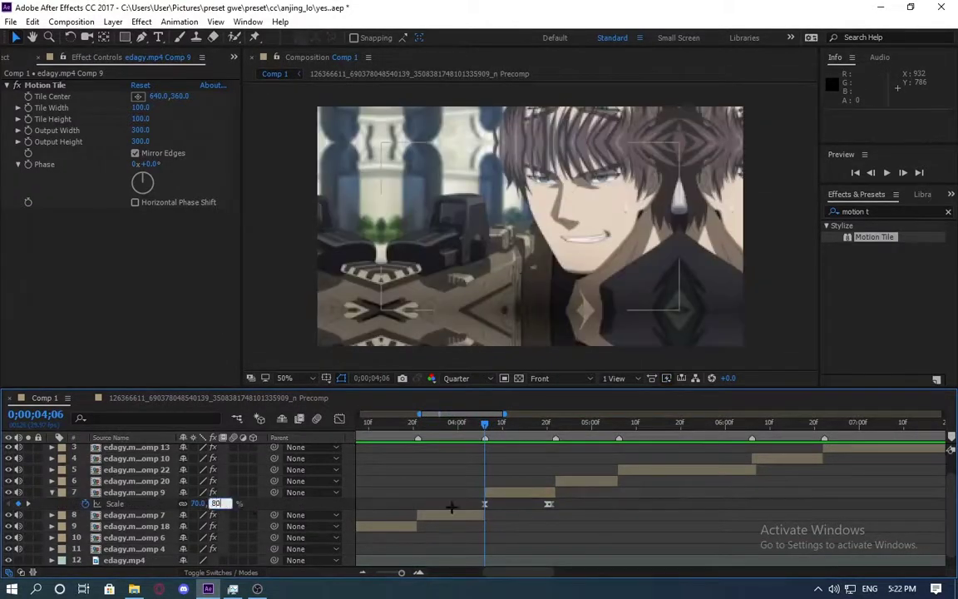
left_click(551, 423)
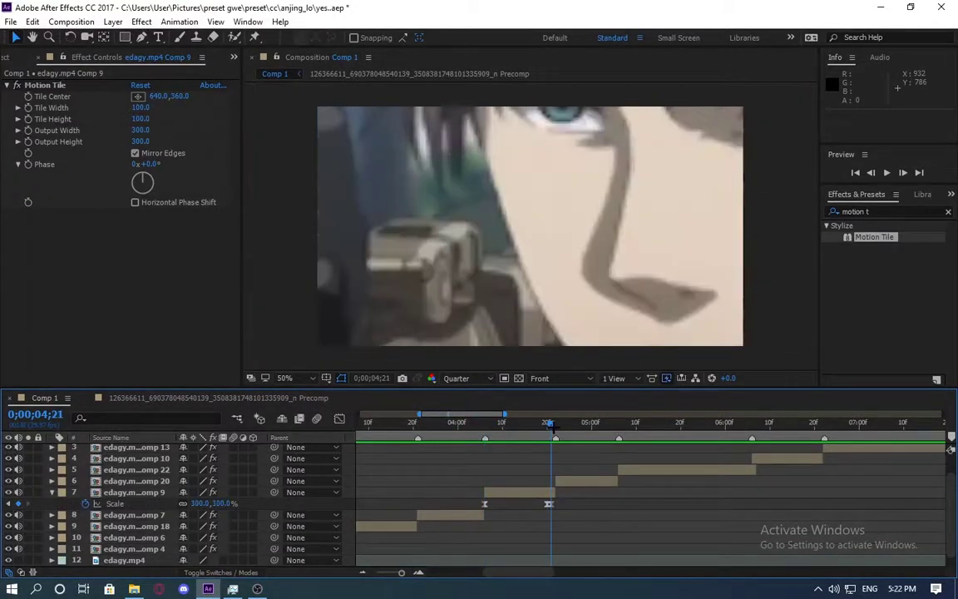
key("shift+F3")
left_click_drag(551, 471, 471, 453)
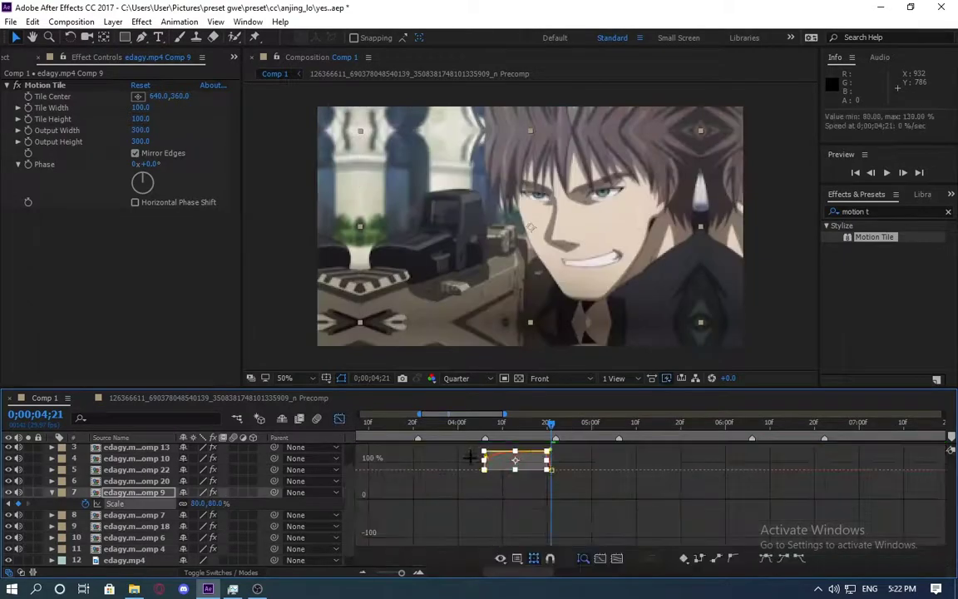
key("space")
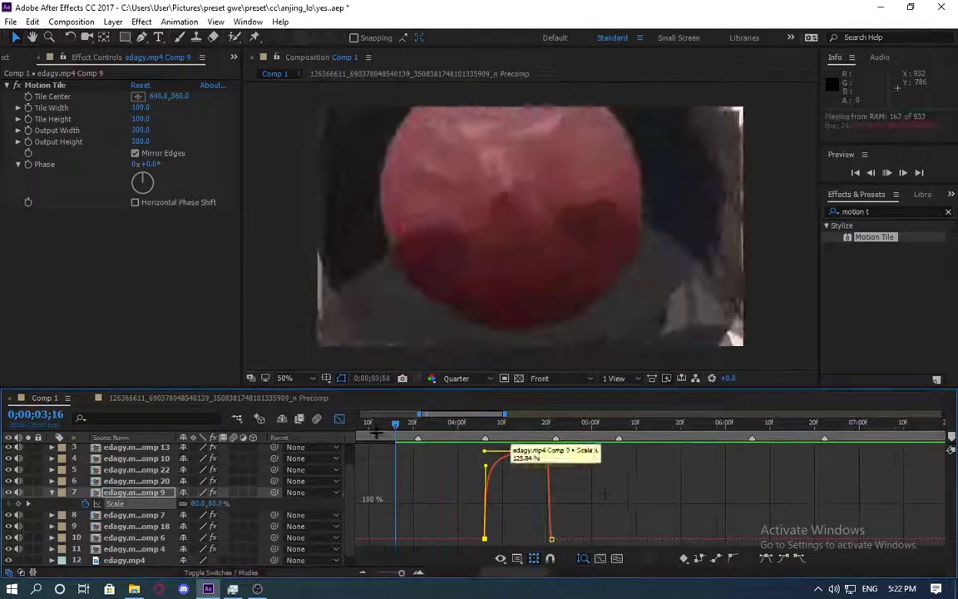
left_click(616, 435)
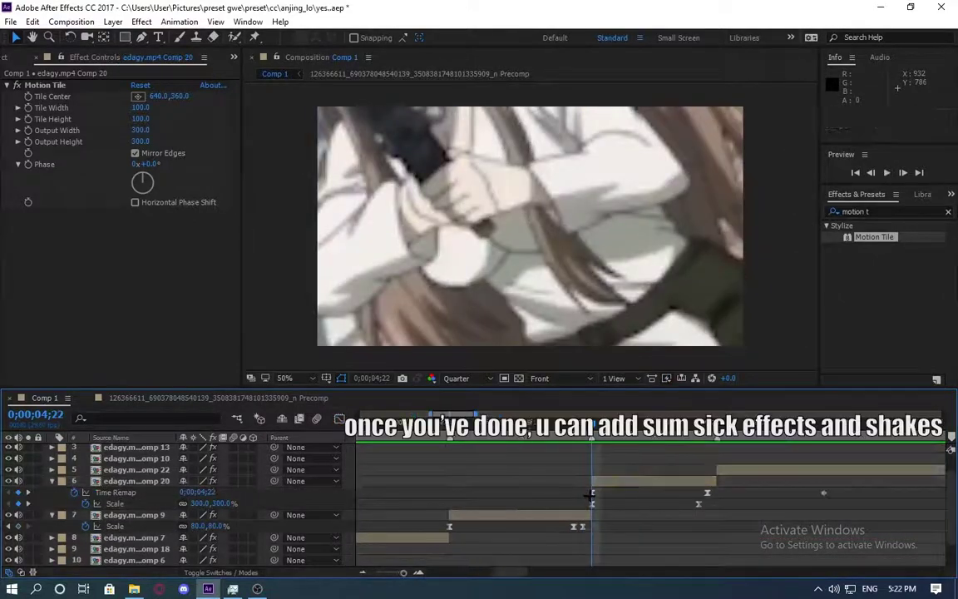
Pull Comp 20's top Time Remap keyframe into a steep ease and preview the result
key("shift+F3")
left_click_drag(566, 513, 705, 526)
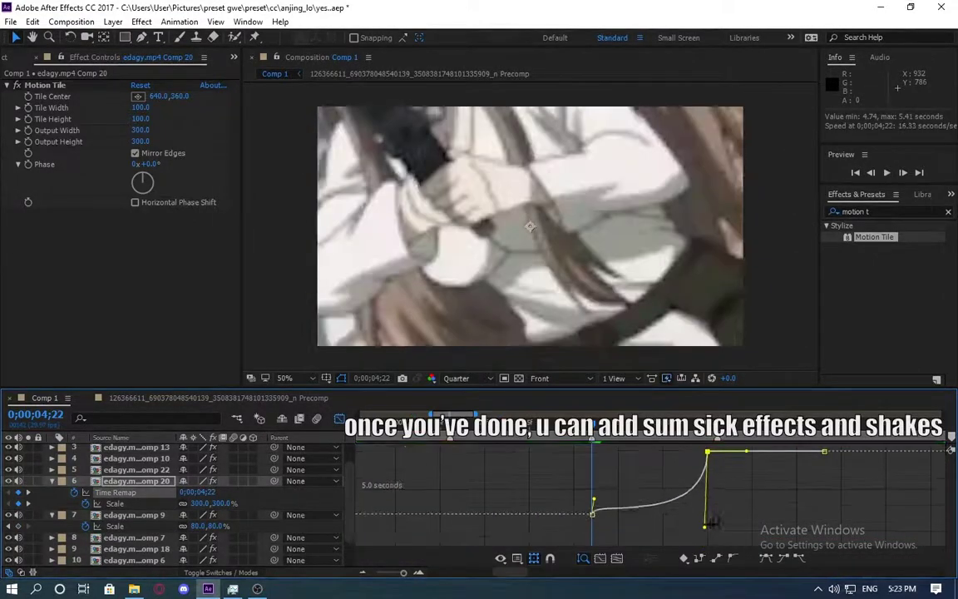
key("space")
key("space")
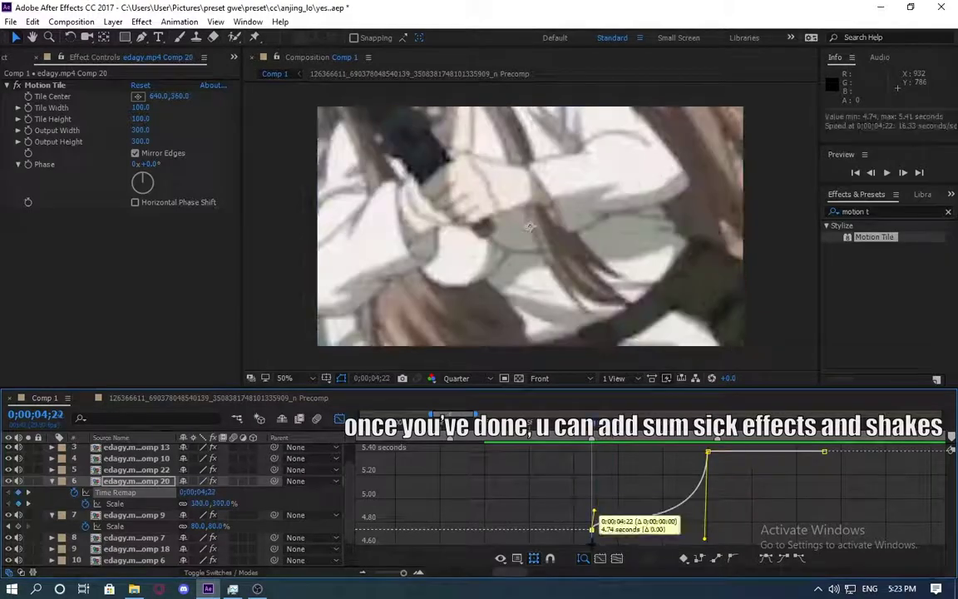
key("space")
key("space")
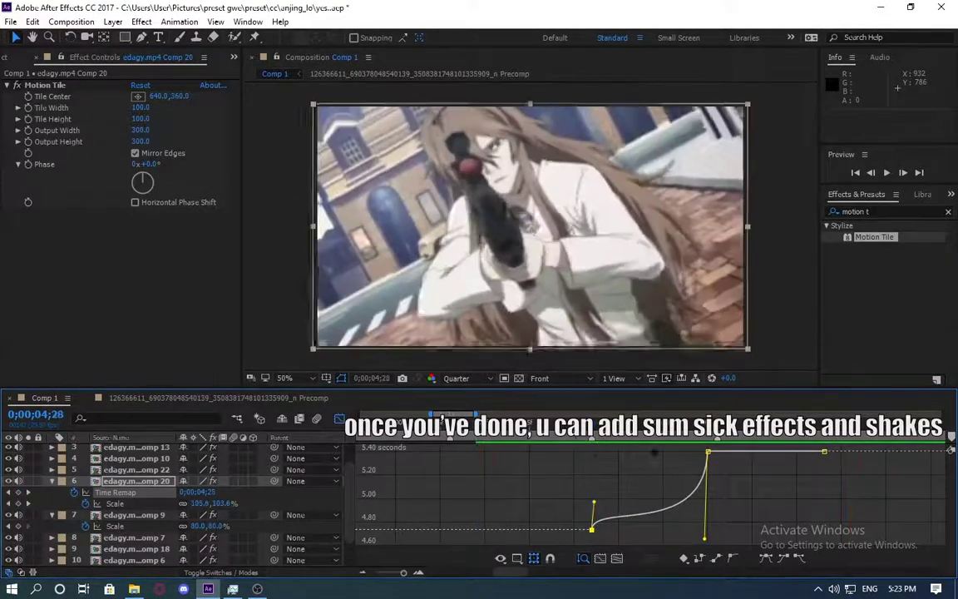
key("shift+F3")
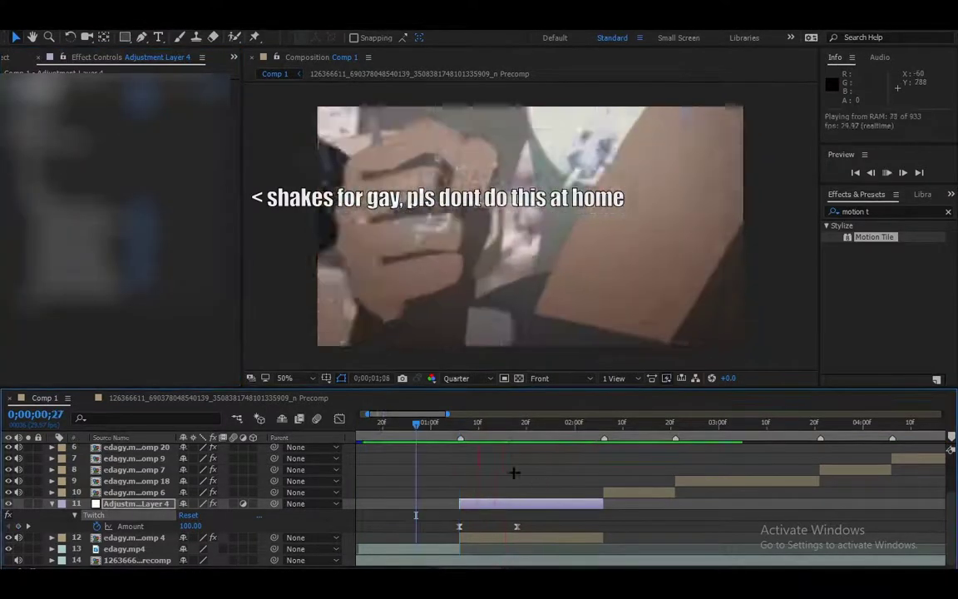
Trim the Twitch adjustment layer to end at the cut, paste a copy onto a later cut, and preview
mouse_move(601, 504)
left_mouse_down()
mouse_move(541, 504)
mouse_move(716, 483)
mouse_move(787, 499)
left_mouse_up()
key("ctrl+c")
key("ctrl+v")
key("ctrl+v")
key("space")
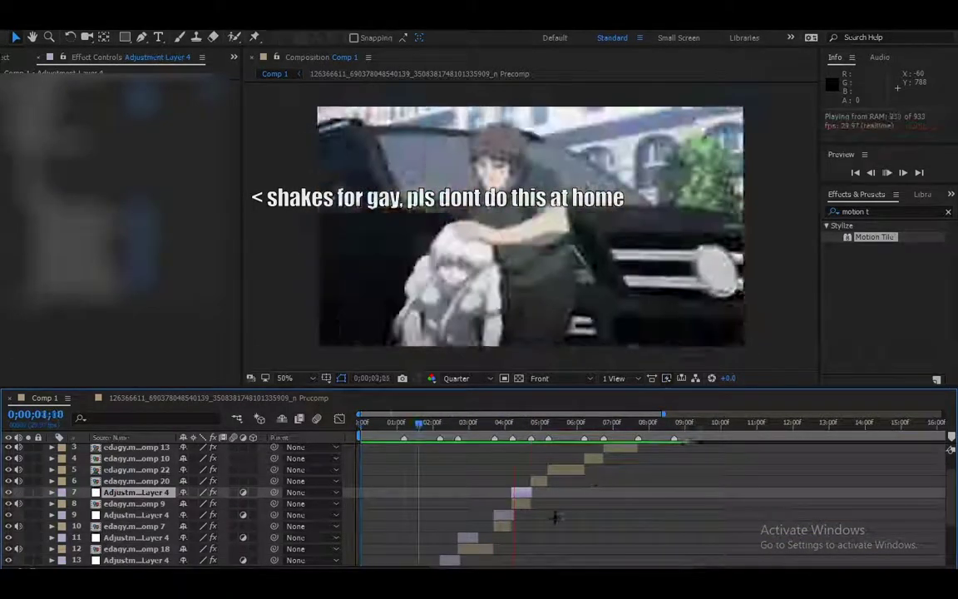
Check the Twitch Amount drop from 100 in the Graph Editor, then paste another copy at the next cut
left_click(511, 503)
key("u")
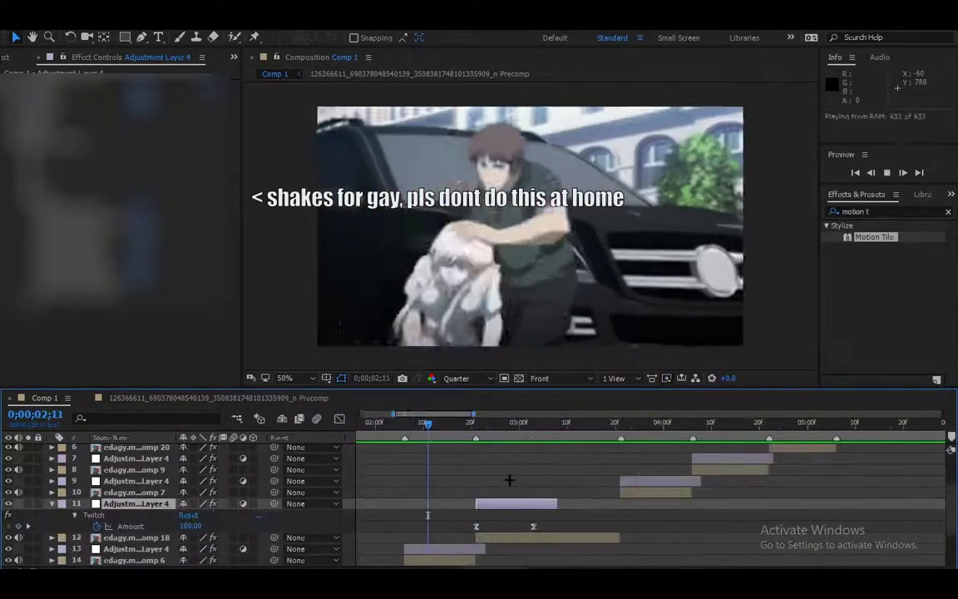
key("space")
key("shift+F3")
key("space")
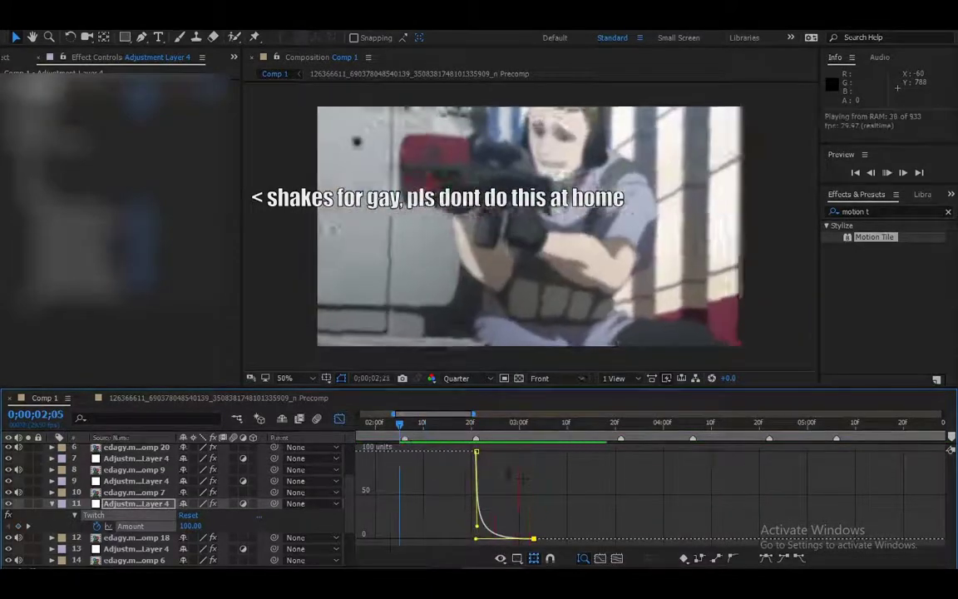
key("space")
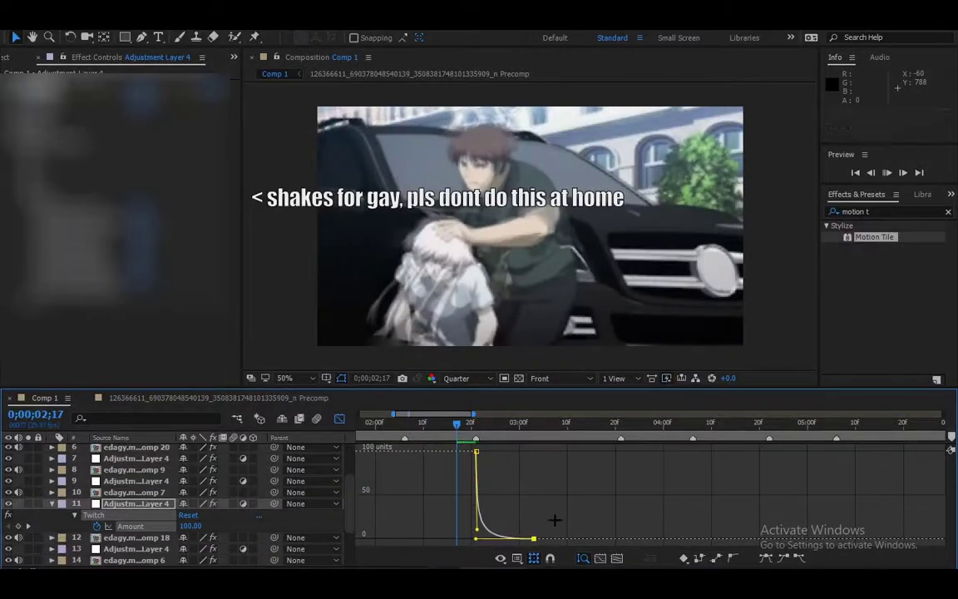
key("space")
key("shift+F3")
left_click(505, 513)
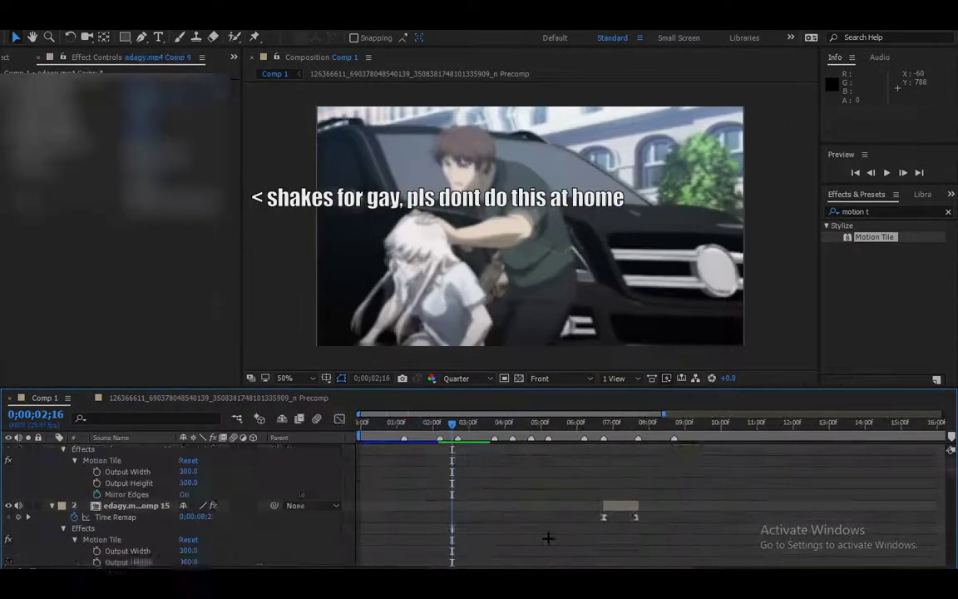
key("ctrl+v")
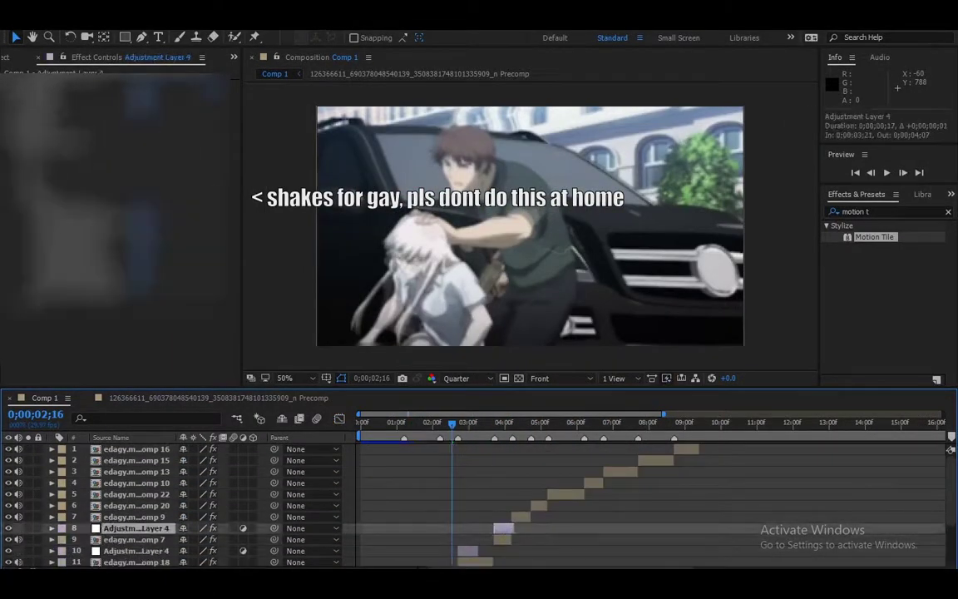
Start Adjustment Layer 5 at the 4;06 cut, apply CC Wide Time, trim it to that clip, and preview
key("i")
key("equal")
key("equal")
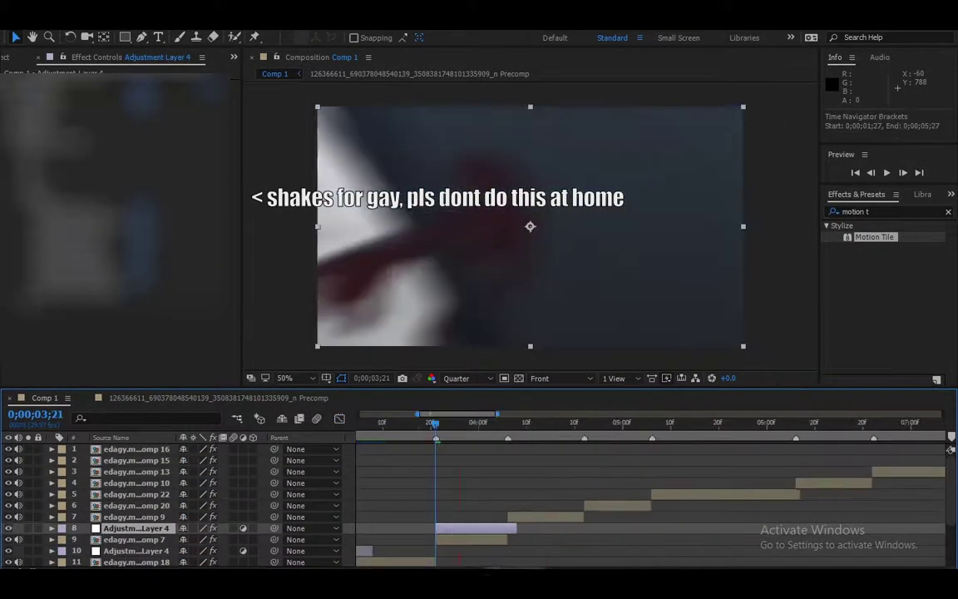
key("ctrl+d")
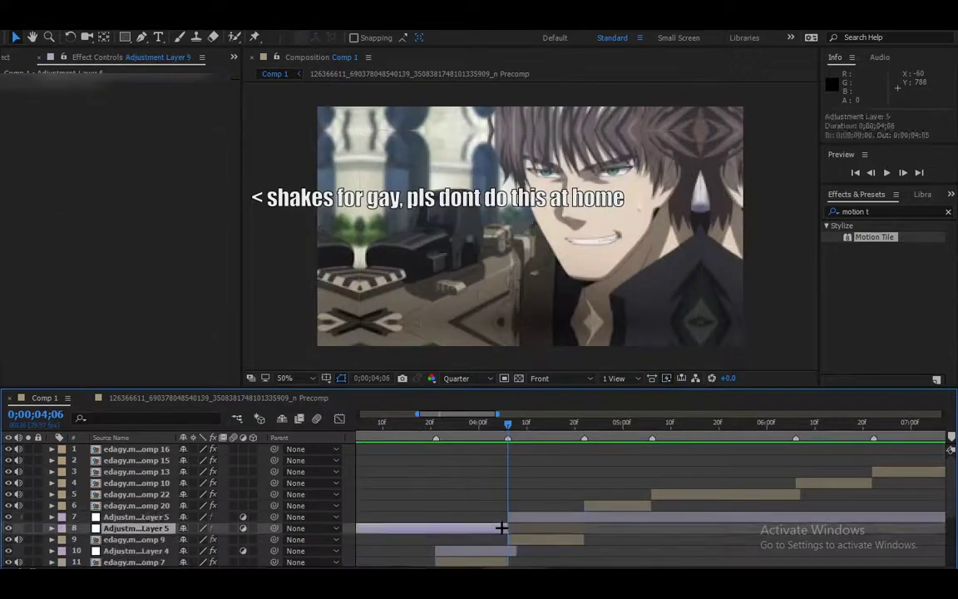
key("bracketleft")
key("k")
left_click(881, 212)
type("wi")
left_click(878, 304)
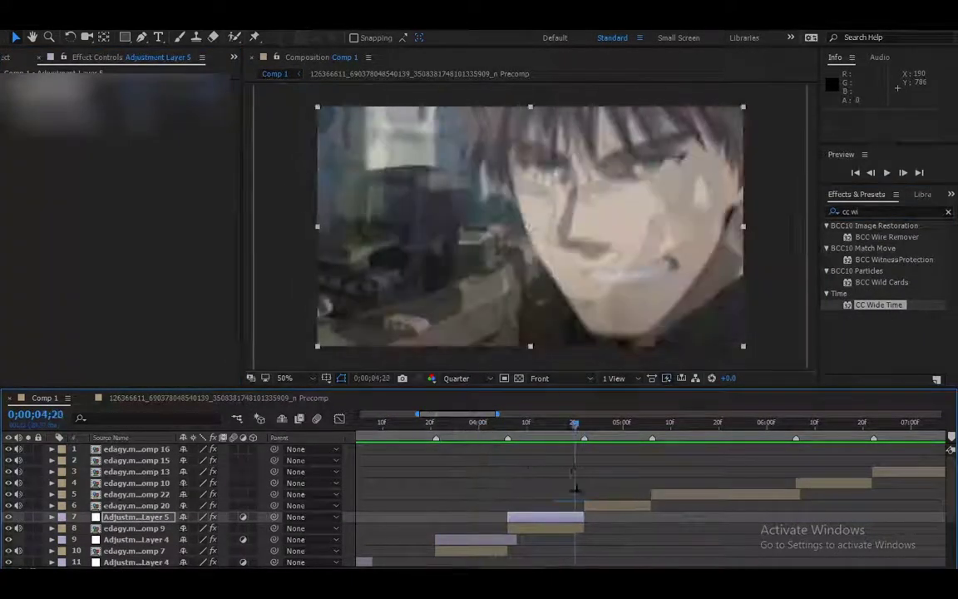
key("ctrl+bracketright")
key("space")
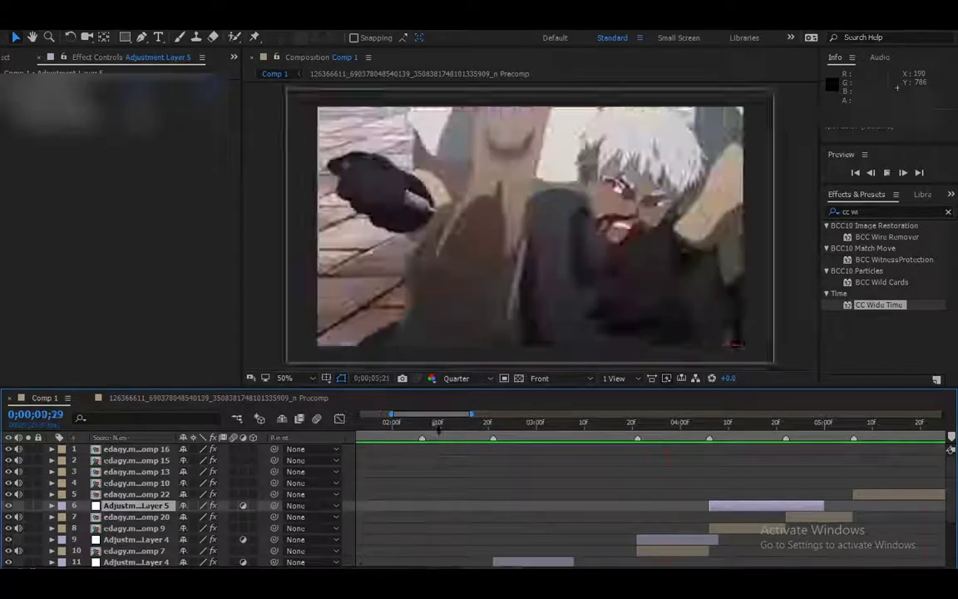
Stop the preview at 0;00;02;06, select Twitch Adjustment Layer 4, and preview the edit
scroll(506, 489, "down", 2)
left_click(421, 438)
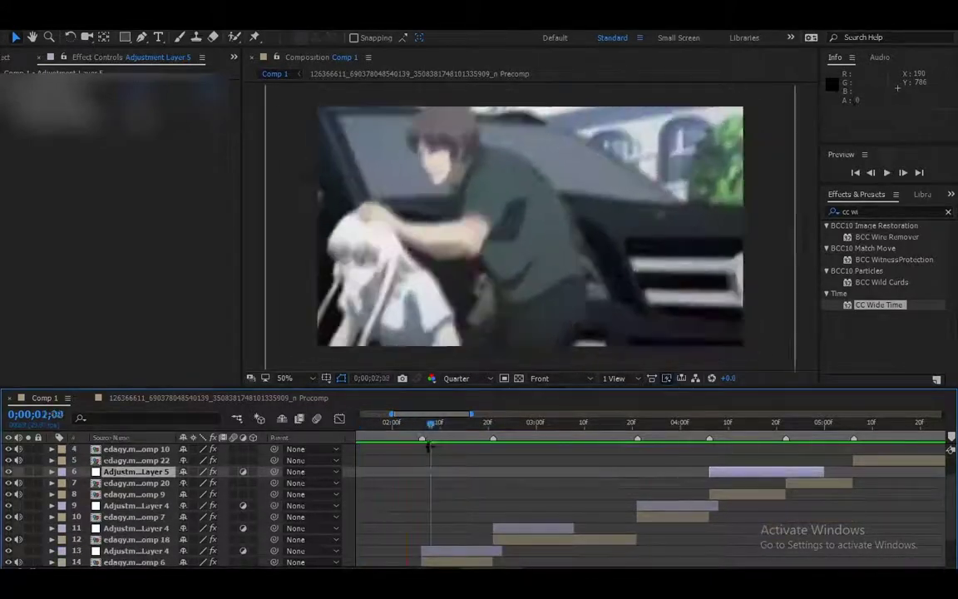
left_click(457, 551)
key("space")
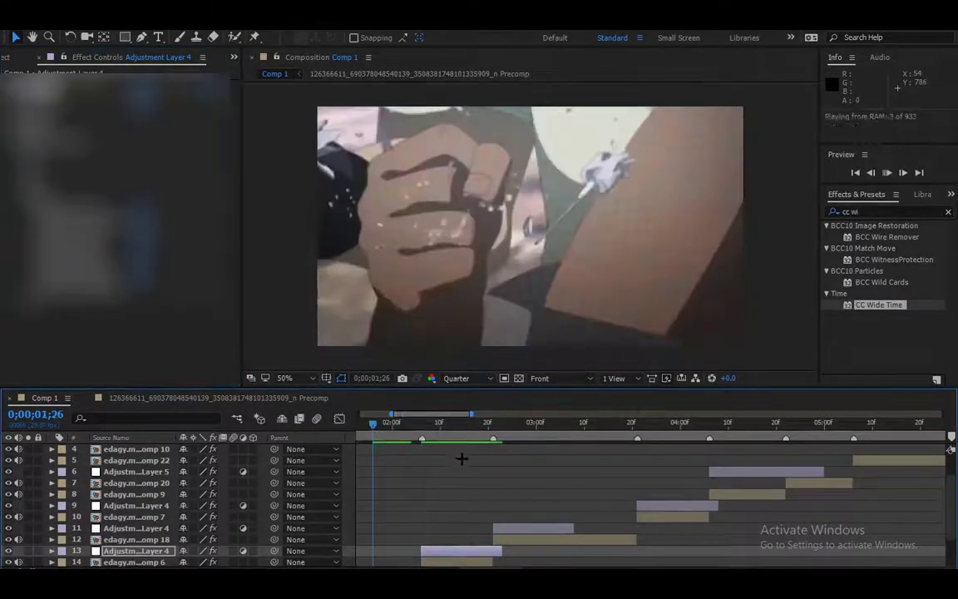
key("space")
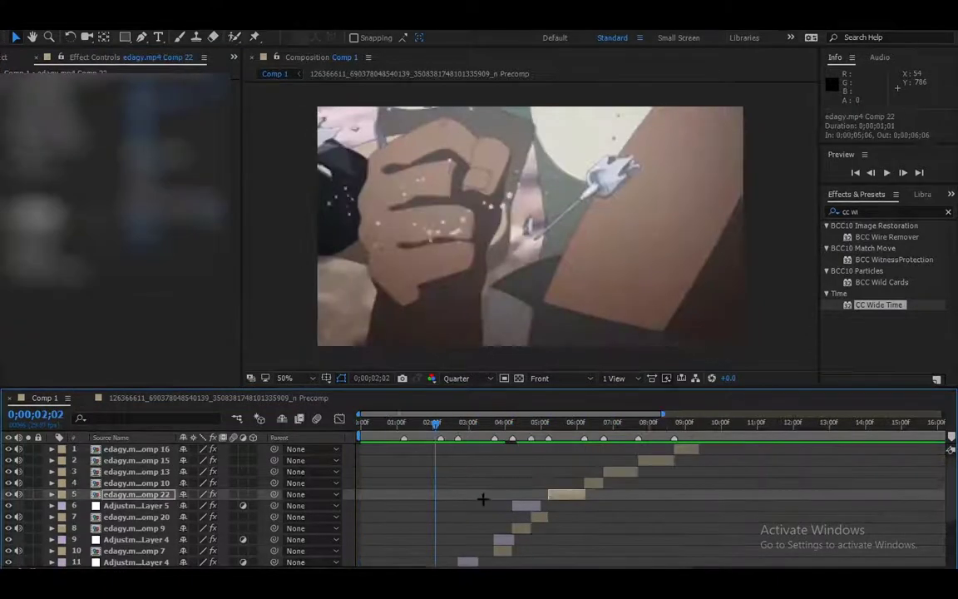
Copy Adjustment Layer 4 and paste Twitch copies at 0;00;05;07 and at the next cut
key("ctrl+c")
left_click(563, 497)
key("ctrl+v")
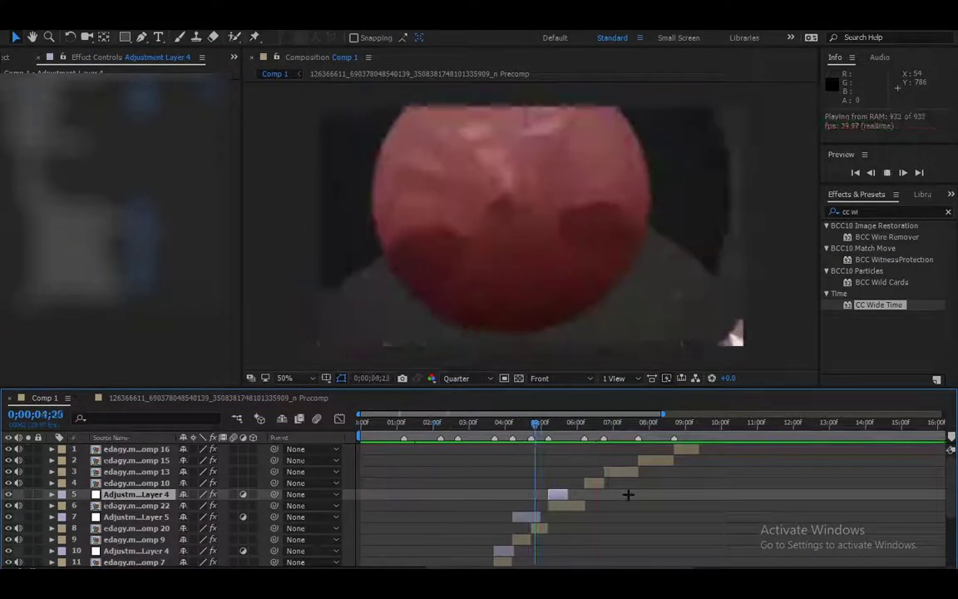
left_click(589, 483)
key("ctrl+v")
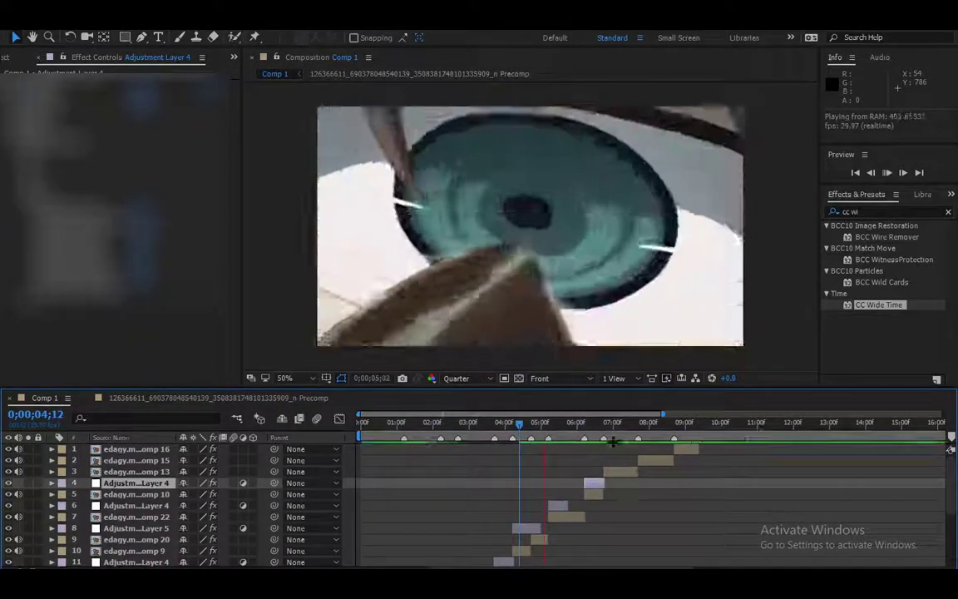
scroll(637, 479, "up", 4)
Apply Exposure to Adjustment Layer 6 at 6;22, keyframed from 5 down to 0
left_click(633, 471)
key("ctrl+v")
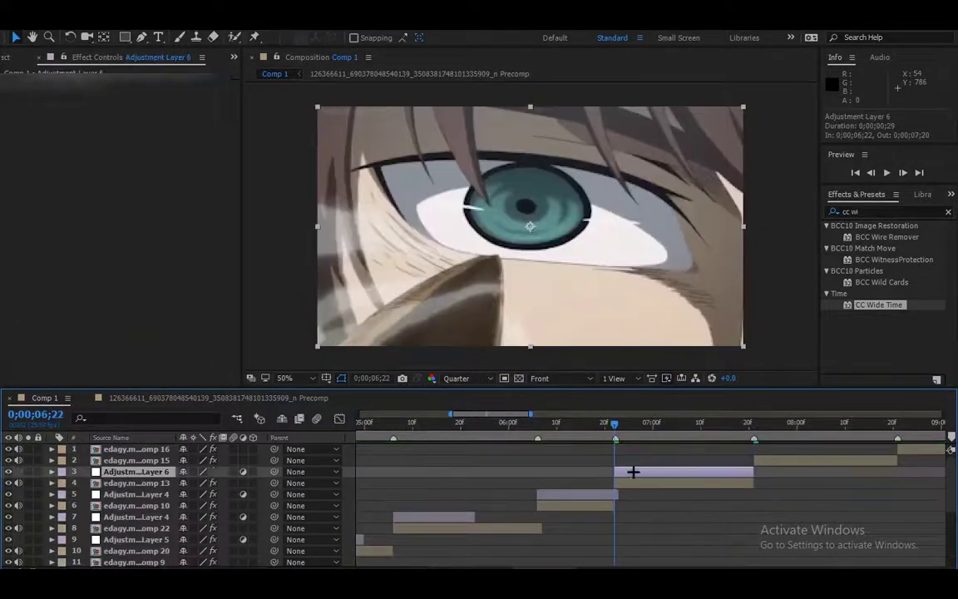
left_click(886, 212)
type("exposu")
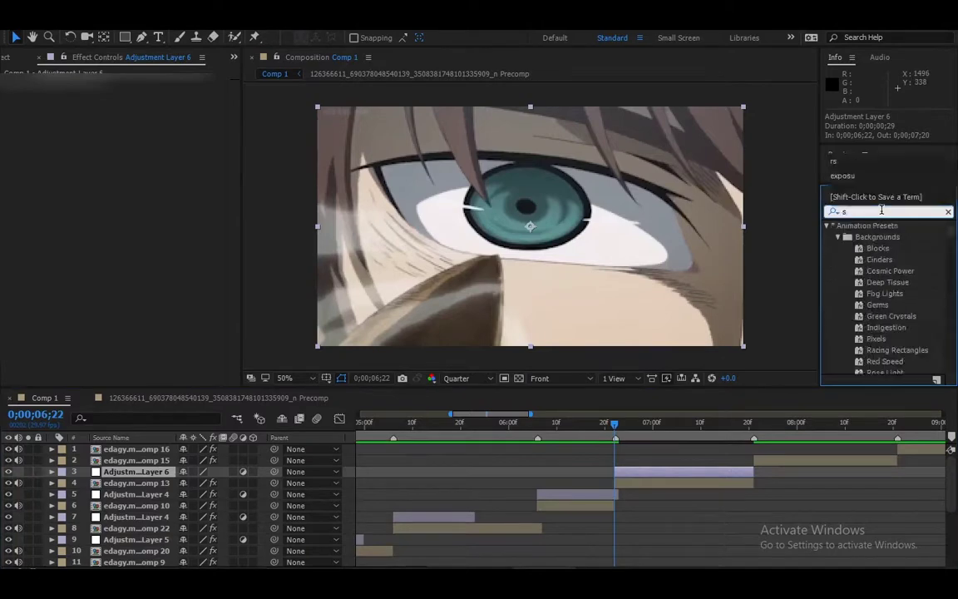
left_click_drag(871, 327, 266, 143)
key("space")
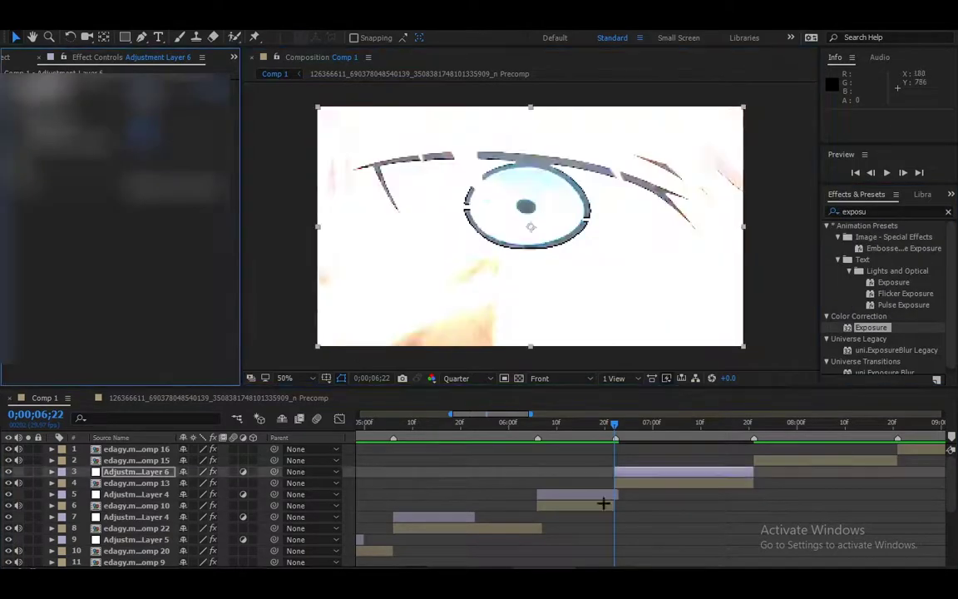
key("u")
key("space")
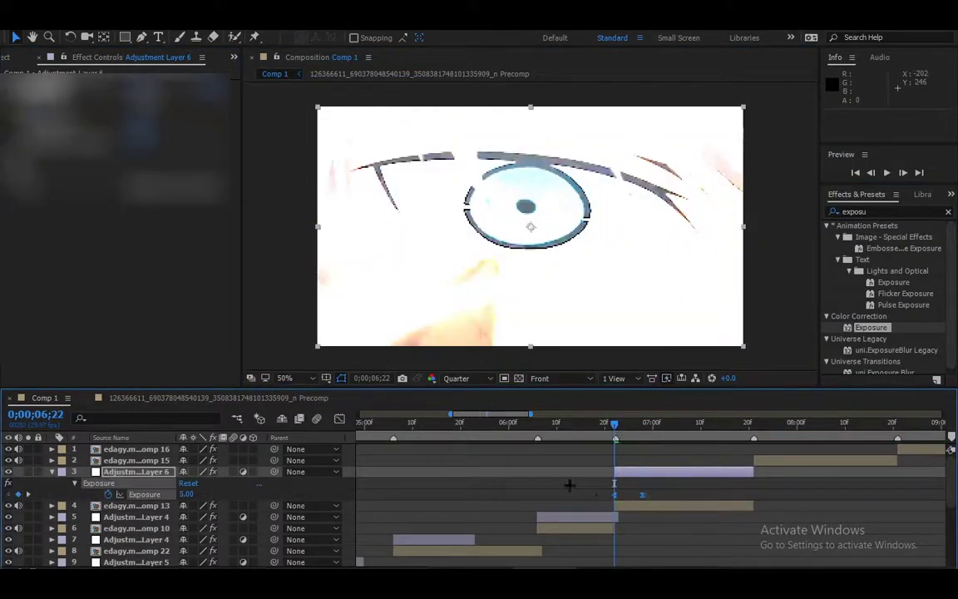
key("shift+F3")
key("shift+F3")
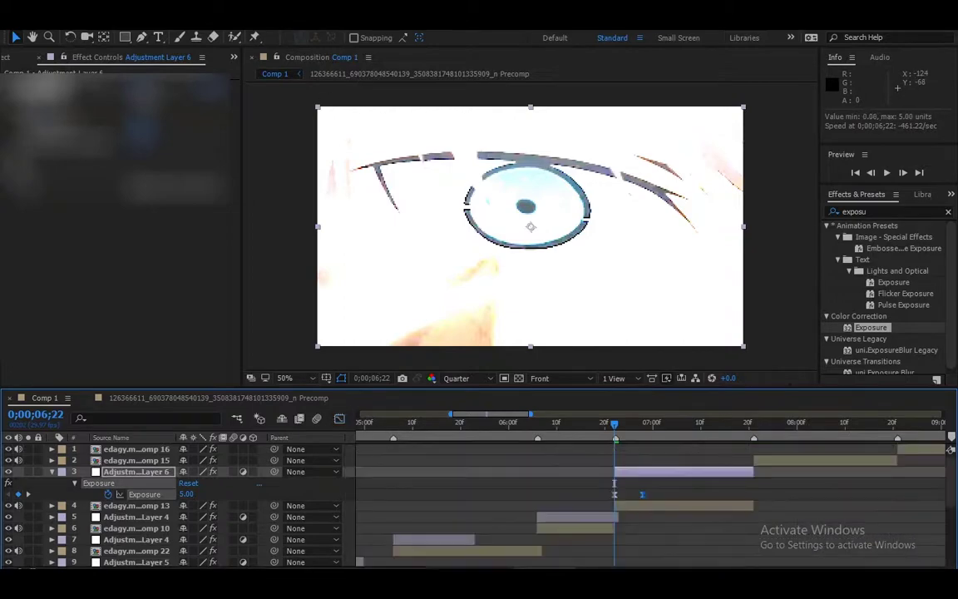
Add White Solid 1 at 6;22 trimmed to a single frame
key("ctrl+y")
key("Return")
key("alt+bracketleft")
key("alt+bracketright")
key("space")
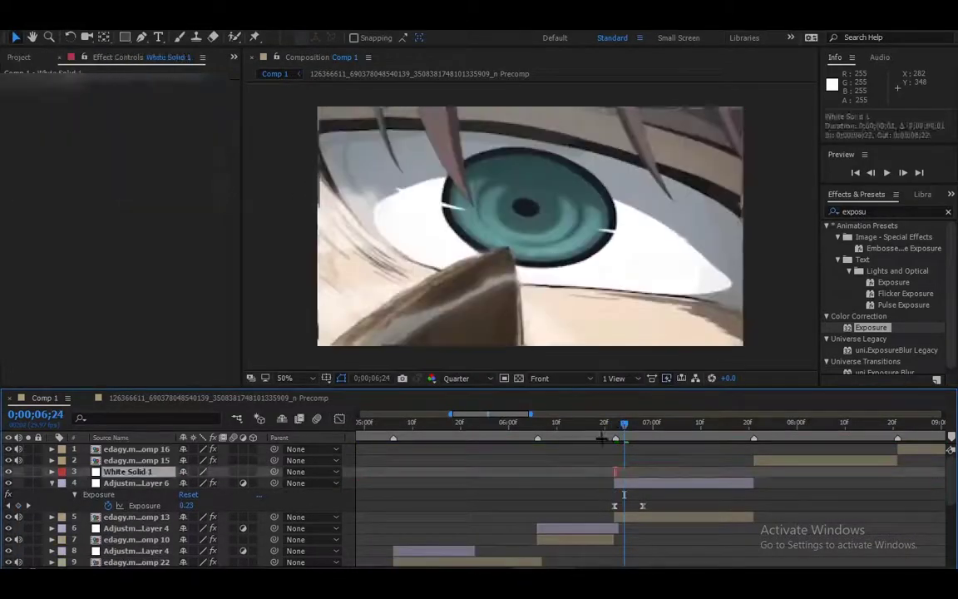
Paste a Twitch Adjustment Layer 4 copy at 7;17 and reveal Comp 15's Scale at the 7;21 cut
key("space")
key("ctrl+c")
key("ctrl+alt+v")
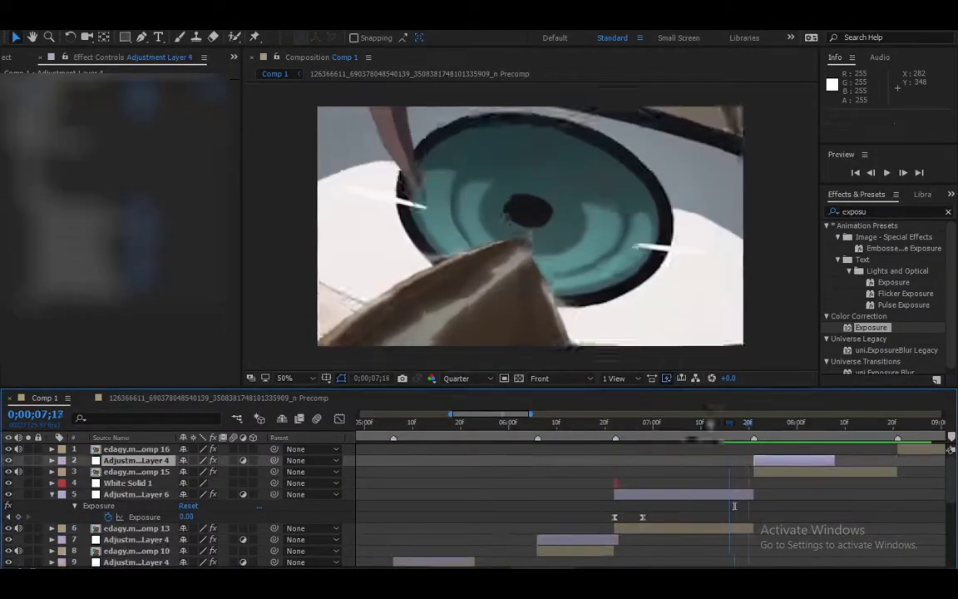
key("Page_Down")
key("Page_Down")
key("Page_Down")
key("ctrl+Down")
key("s")
scroll(566, 500, "right", 3)
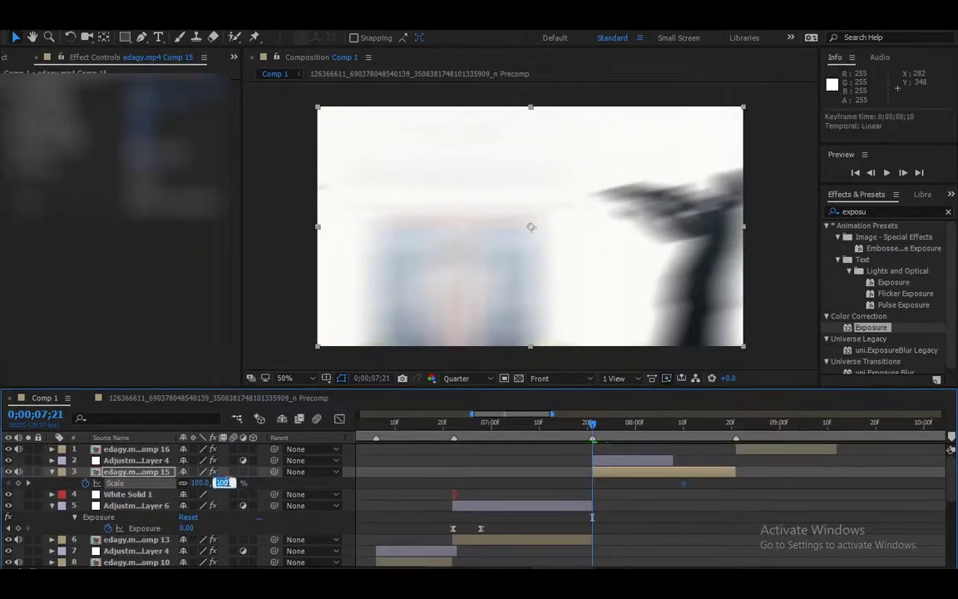
Sharpen the eased Scale curve on edagy.mp4 Comp 15 into a quick rise and preview the pump
key("k")
key("shift+F3")
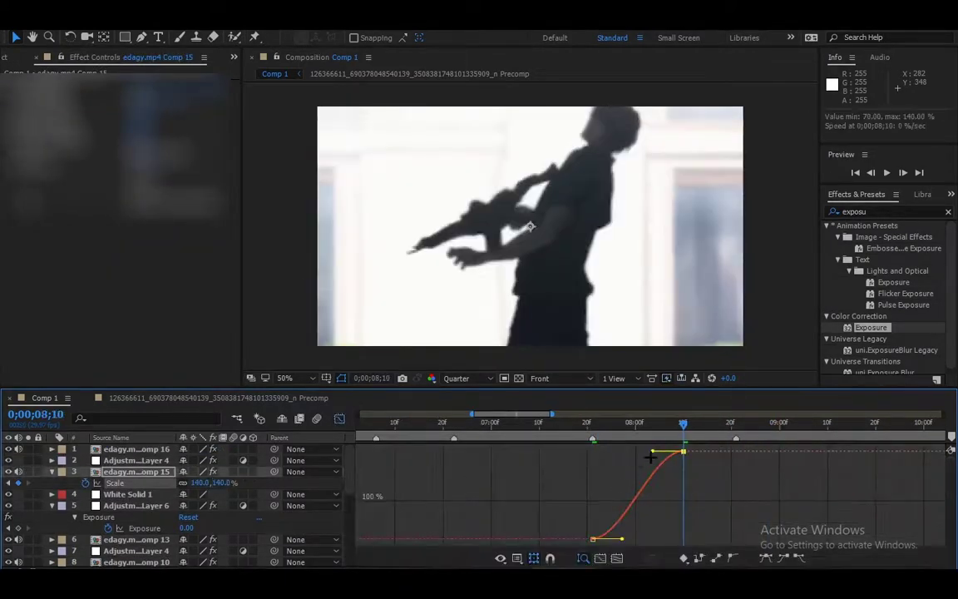
left_click_drag(652, 452, 592, 452)
key("space")
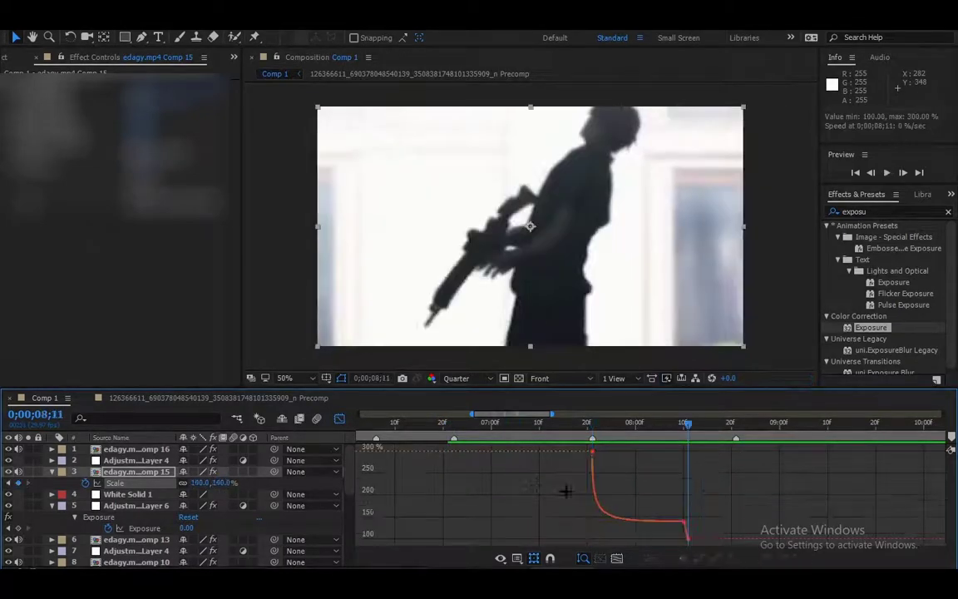
left_click_drag(566, 491, 698, 441)
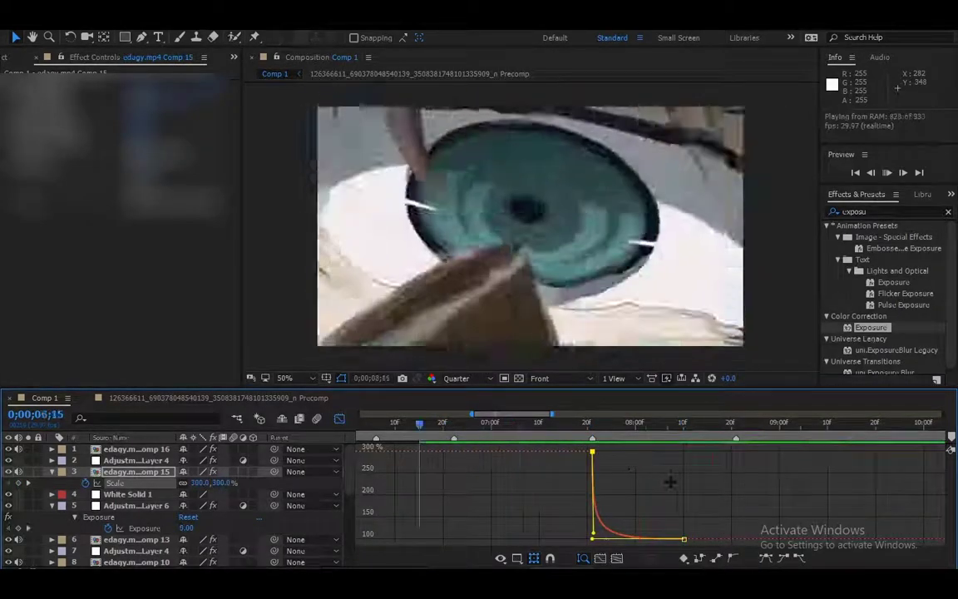
left_click(671, 481)
key("shift+F3")
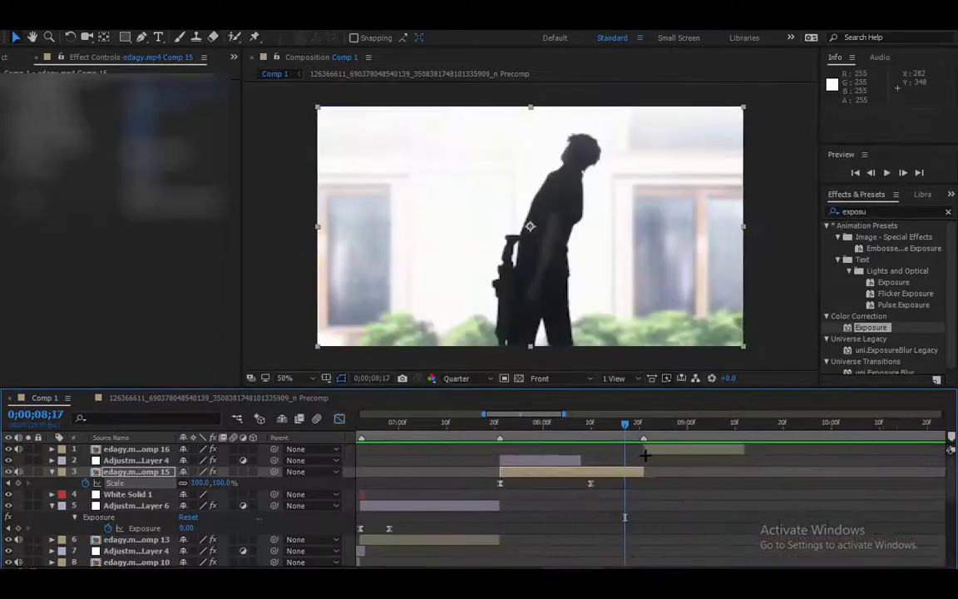
Keyframe edagy.mp4 Comp 16's Scale pump starting at 140% and view its curve
left_click(646, 449)
key("u")
key("k")
type("140")
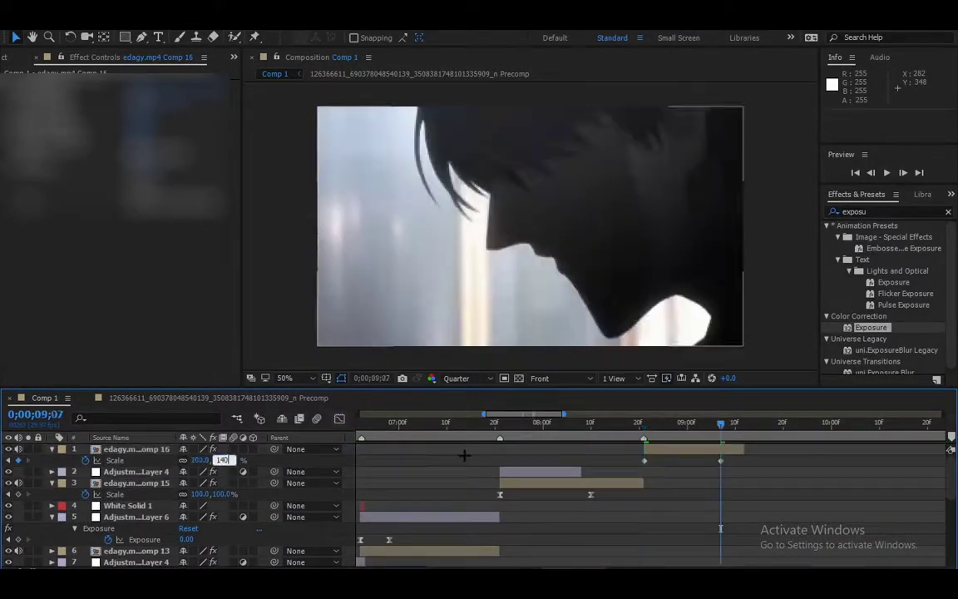
key("Return")
key("shift+F3")
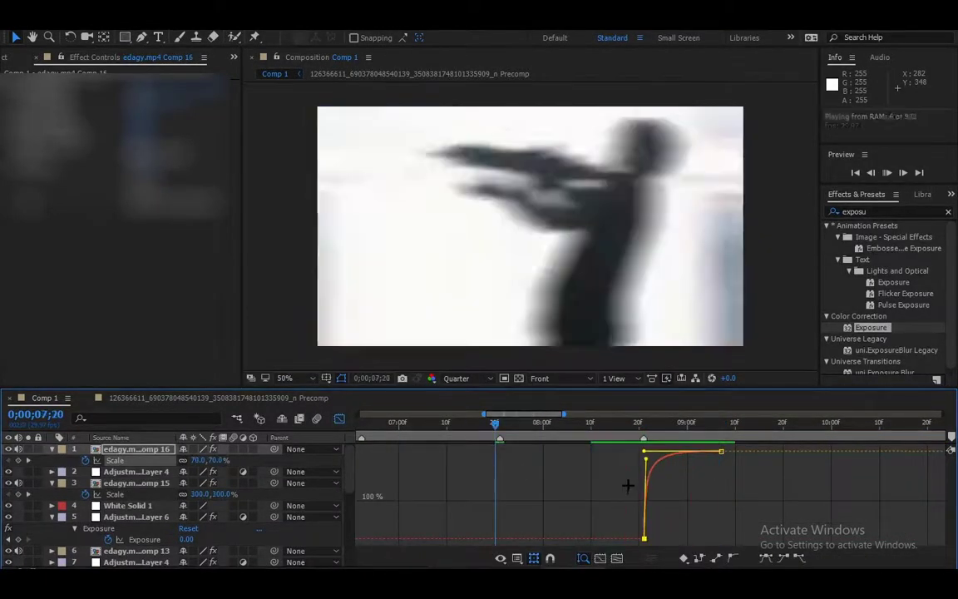
Duplicate the Twitch Adjustment Layer 4, slide it to Comp 16's cut, and preview from the start
key("shift+F3")
left_click(471, 471)
key("u")
key("shift+F3")
left_click(450, 423)
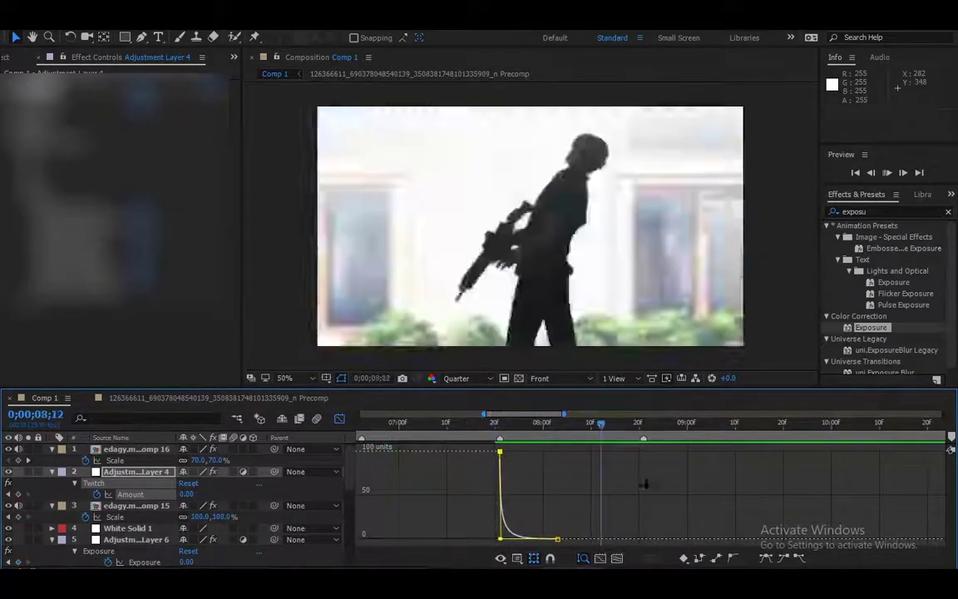
key("ctrl+v")
key("shift+F3")
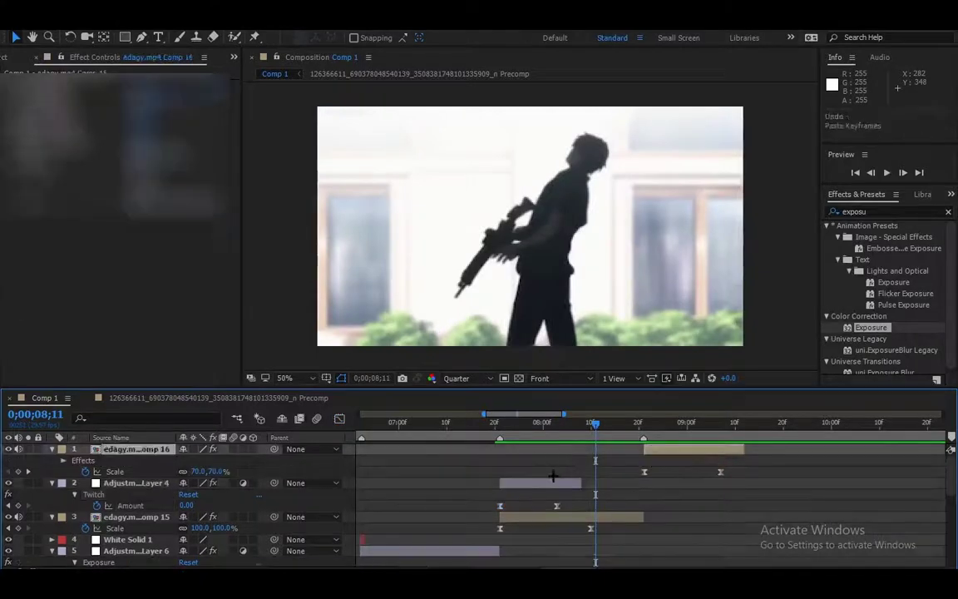
key("ctrl+v")
left_click_drag(553, 450, 690, 458)
key("Home")
key("semicolon")
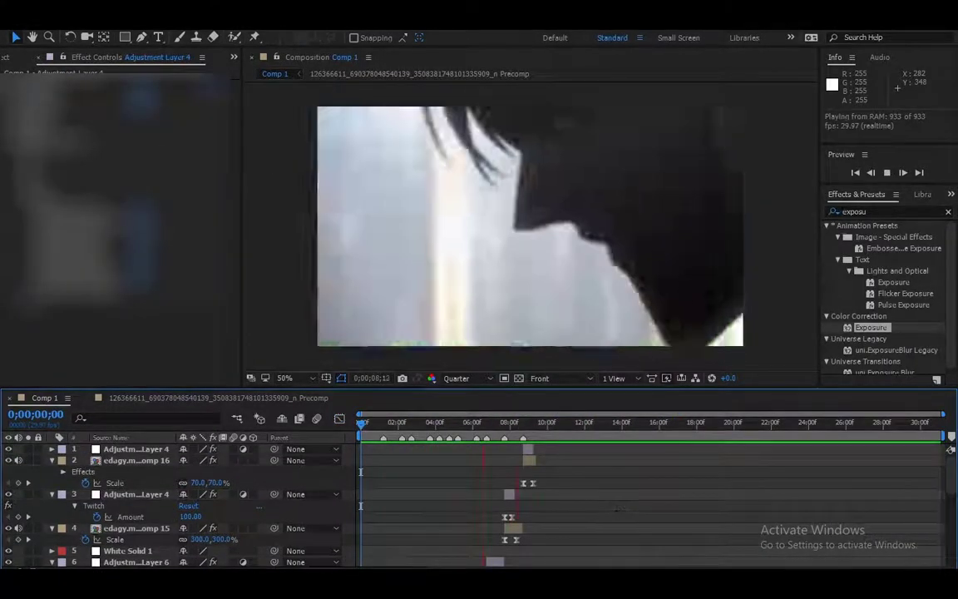
Delete the White Solid 1 flash layer and review Adjustment Layer 6's Exposure curve
key("equal")
key("equal")
key("equal")
key("equal")
key("equal")
left_click(782, 520)
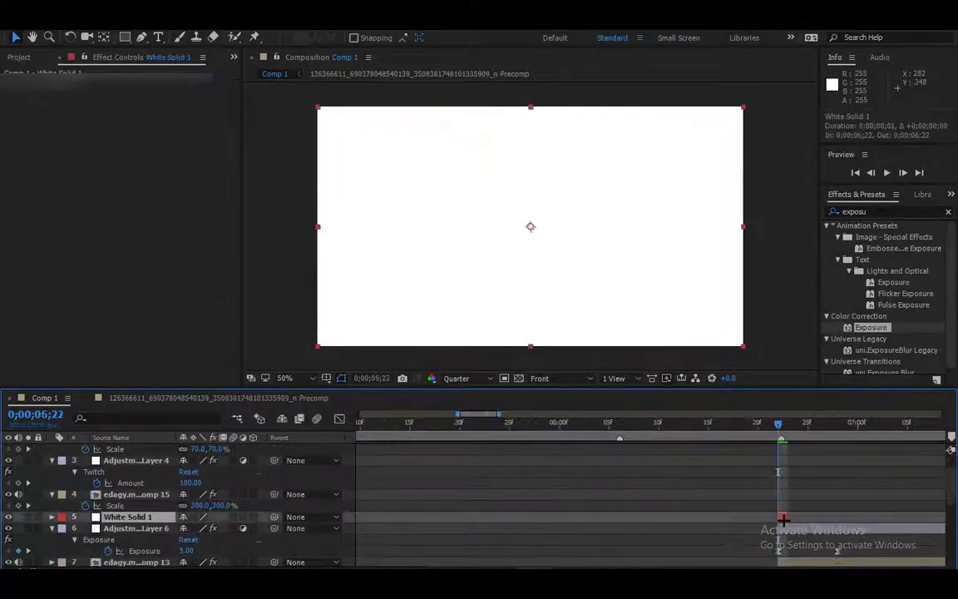
key("Delete")
key("space")
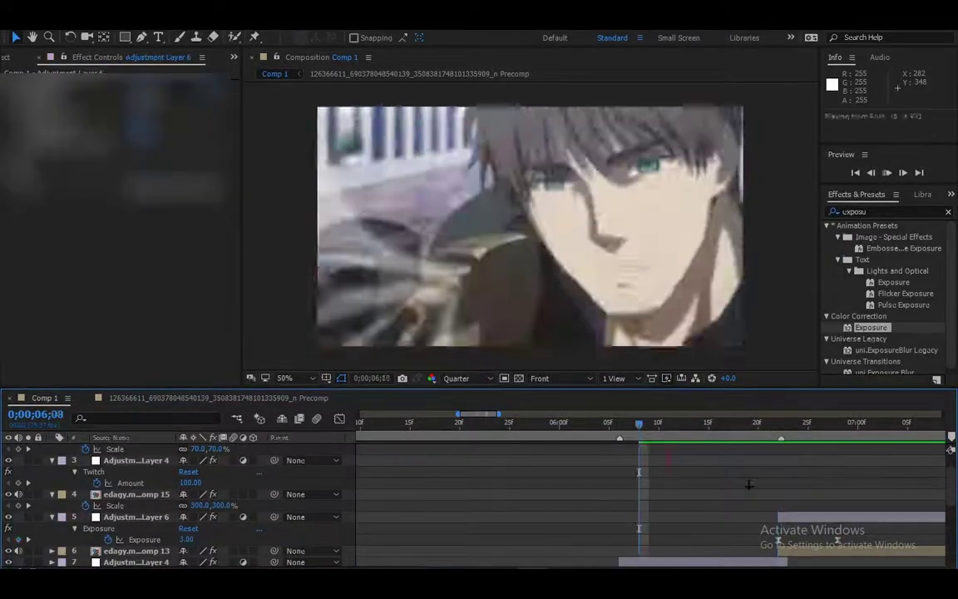
left_click(144, 540)
key("shift+F3")
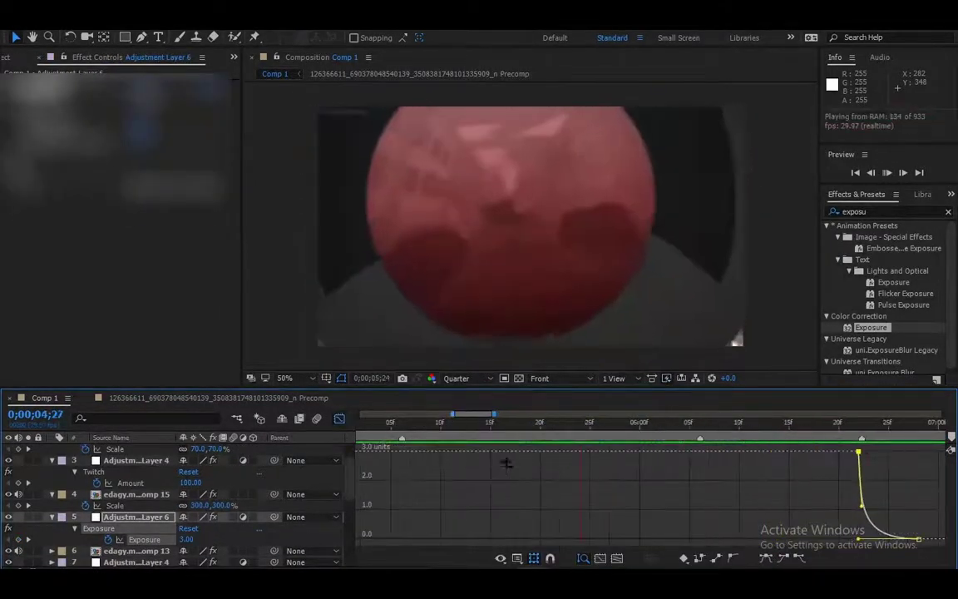
key("shift+F3")
key("minus")
key("minus")
key("minus")
scroll(675, 494, "up", 1)
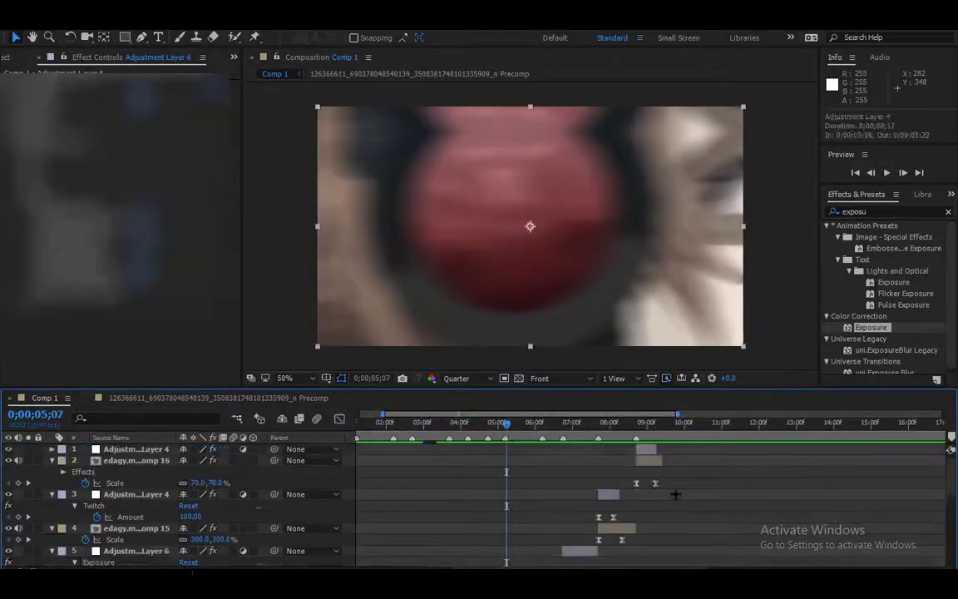
Tweak the Scale keyframes of edagy.mp4 Comp 9 in the graph view and preview
key("ctrl+Down")
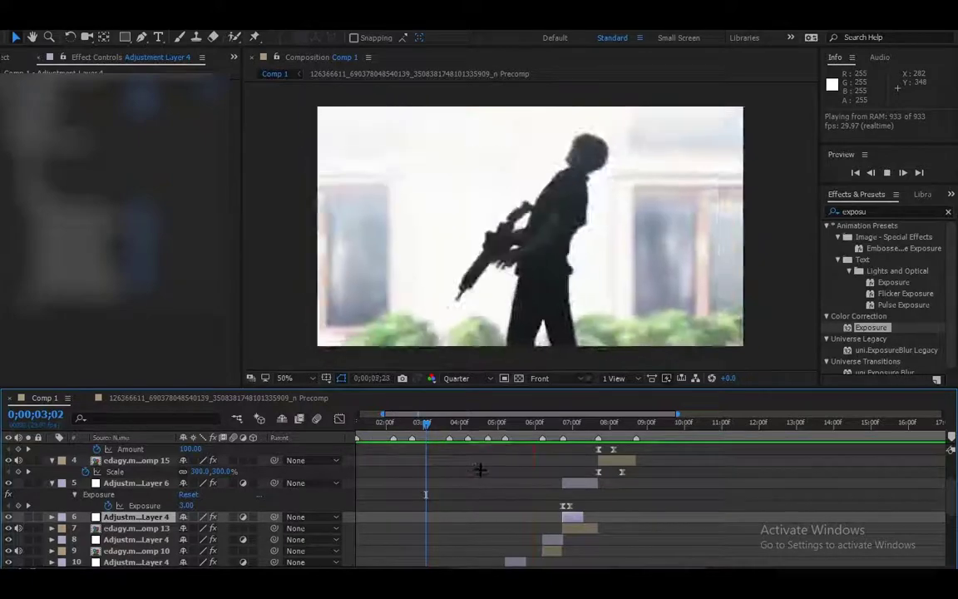
key("equal")
key("equal")
scroll(480, 470, "down", 2)
scroll(533, 563, "down", 3)
left_click(549, 517)
key("space")
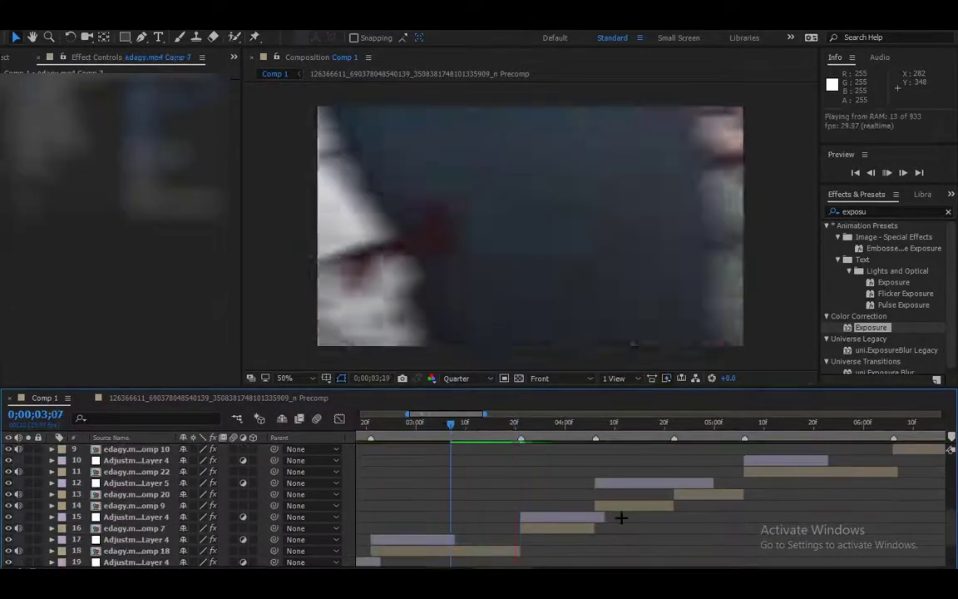
key("ctrl+Up")
key("ctrl+Up")
key("s")
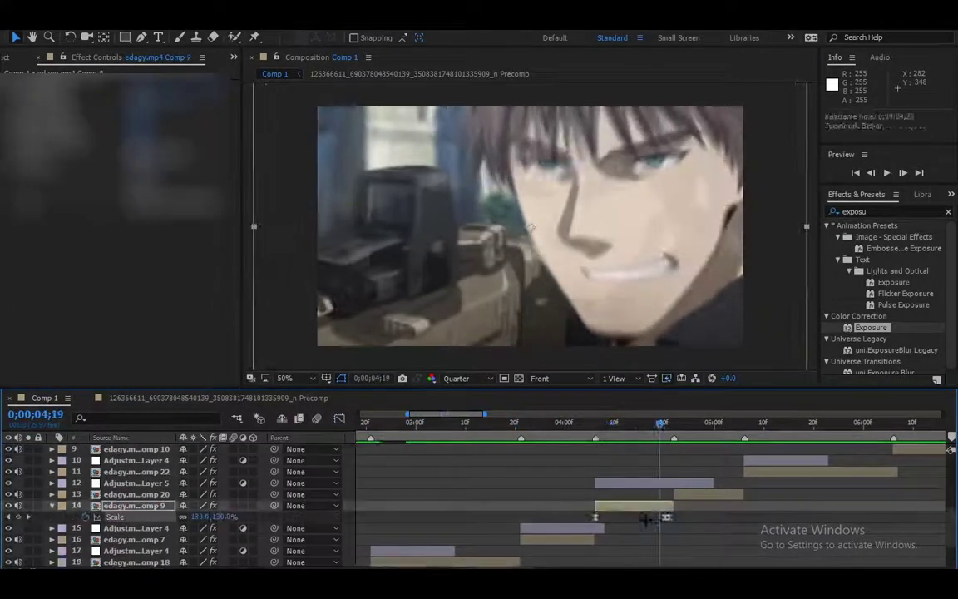
key("shift+F3")
key("space")
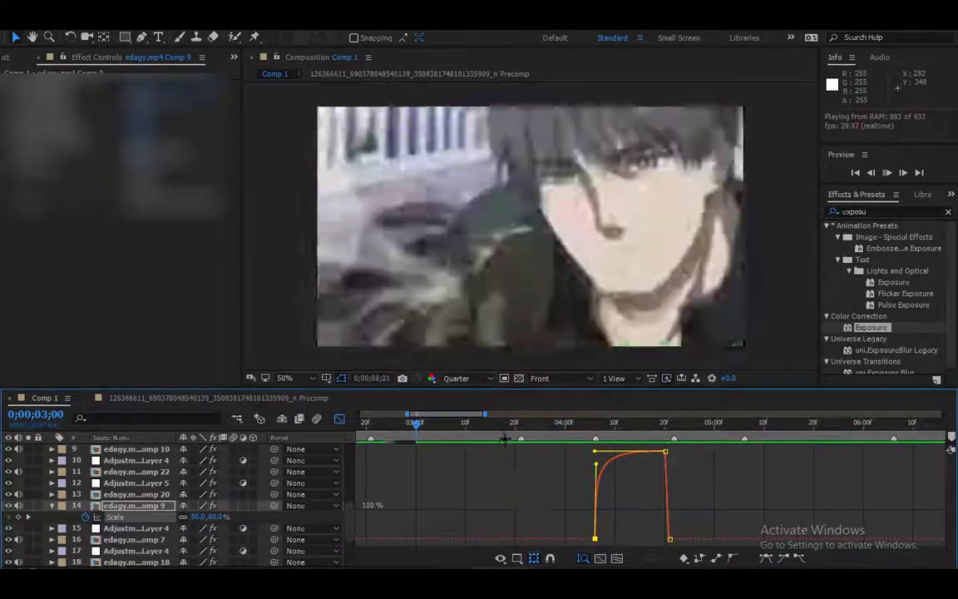
key("shift+F3")
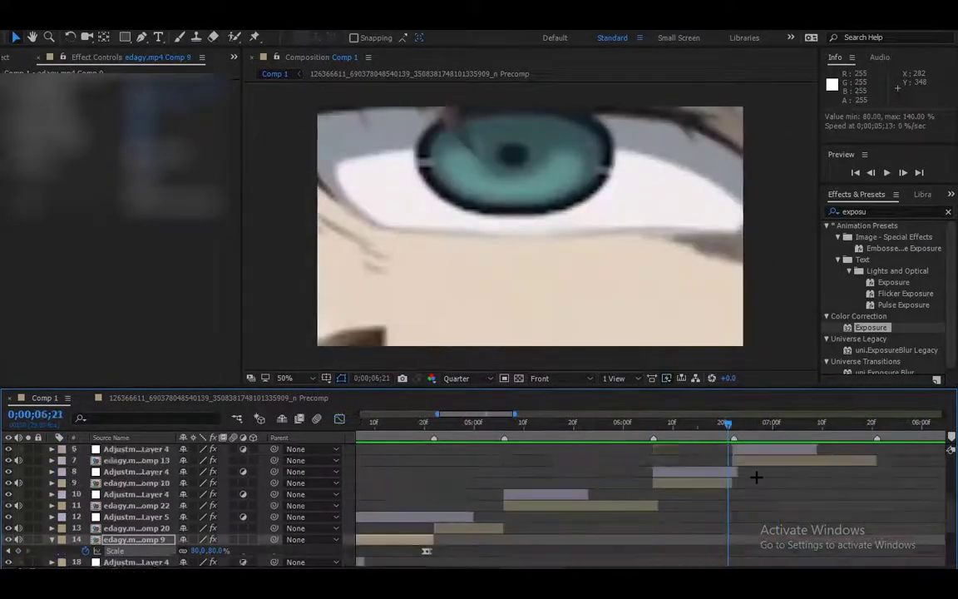
Select all layers in Comp 1 and precompose them into Pre-comp 1
left_click(738, 451)
key("u")
left_click(737, 483)
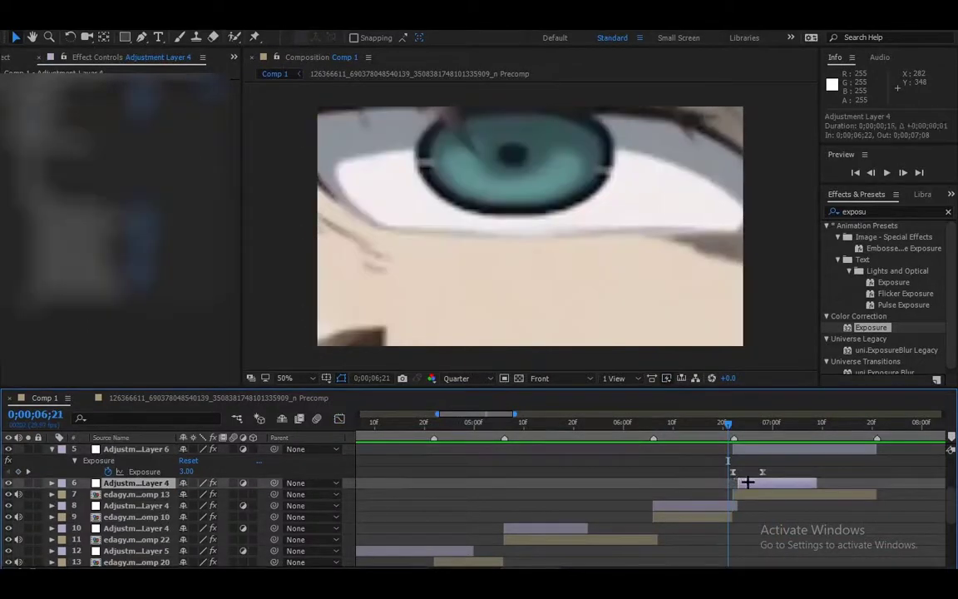
key("space")
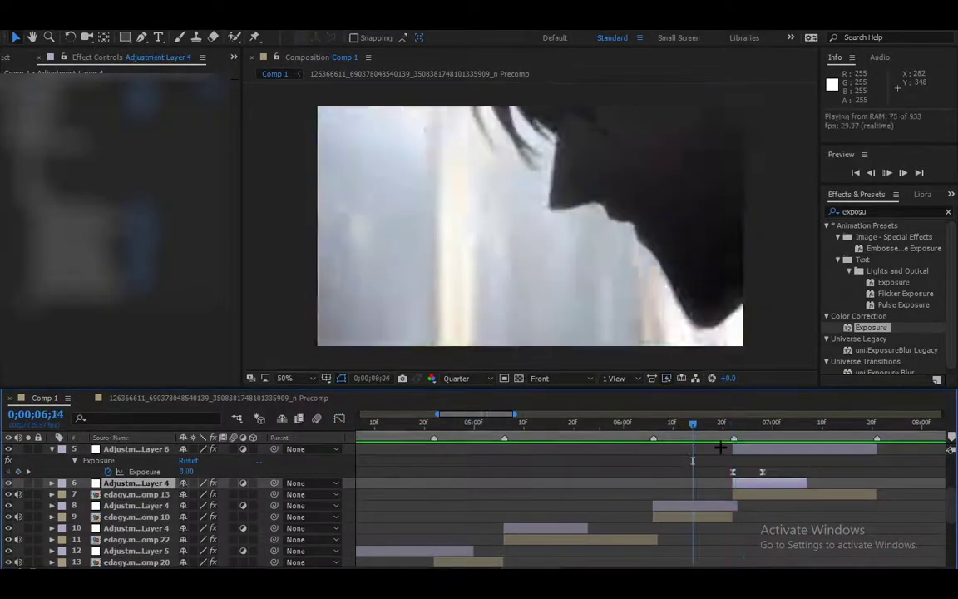
key("Home")
key("ctrl+a")
right_click(464, 465)
left_click(543, 457)
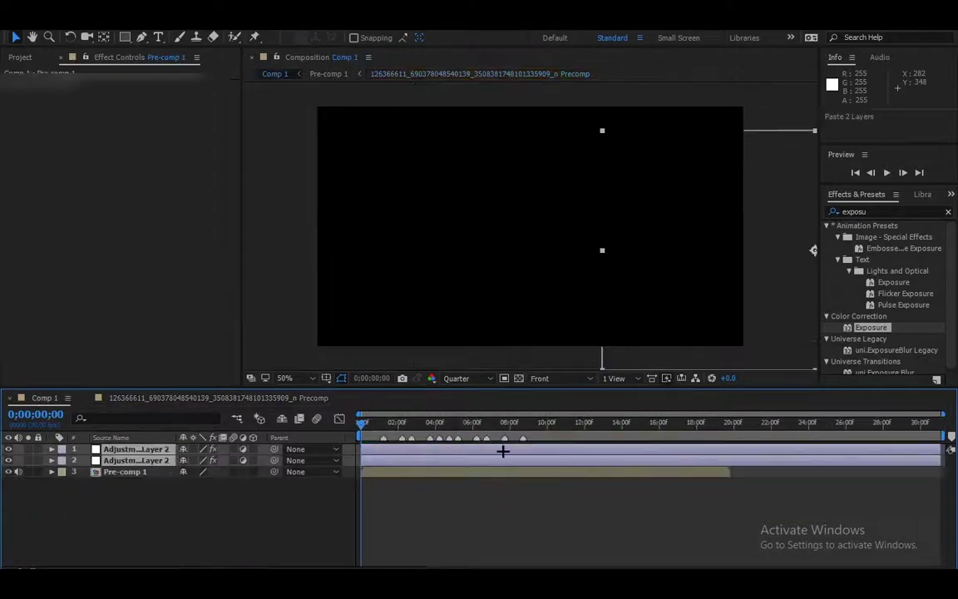
Change Comp 1's width in Composition Settings, first to 795 then down to 661 px, for a 661×720 portrait frame
right_click(25, 58)
left_click(75, 191)
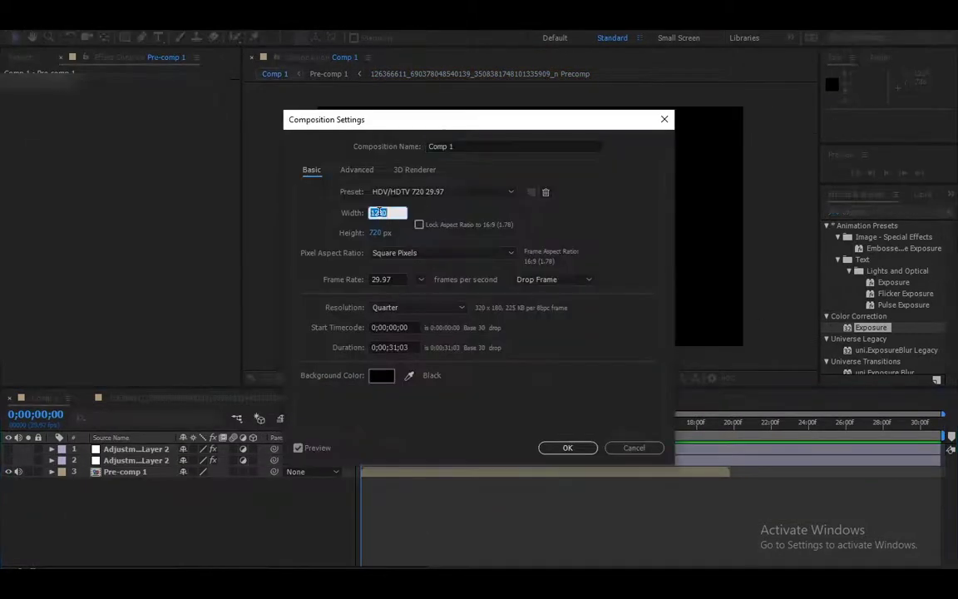
type("795")
key("Return")
right_click(21, 52)
left_click(74, 200)
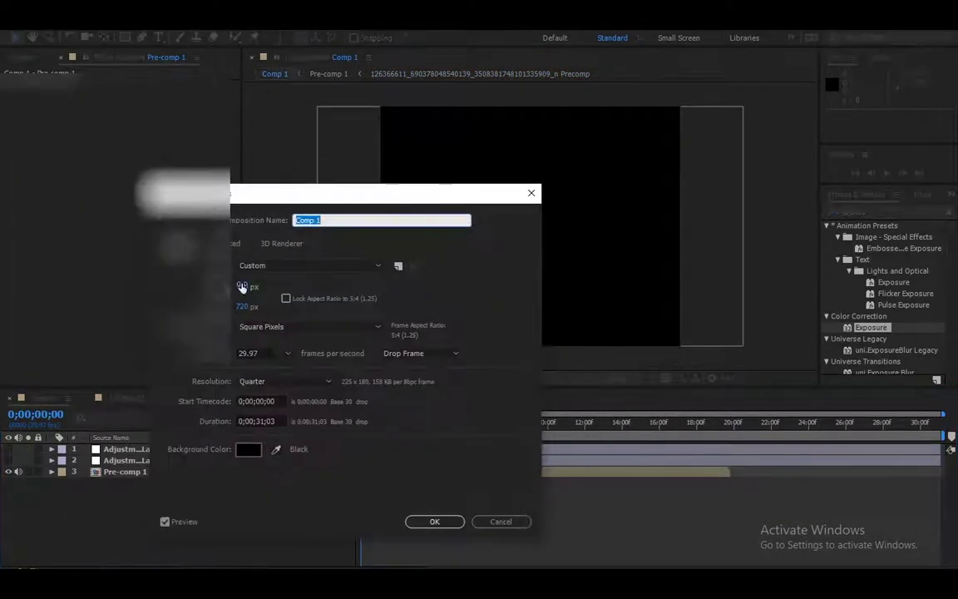
left_click_drag(253, 289, 200, 289)
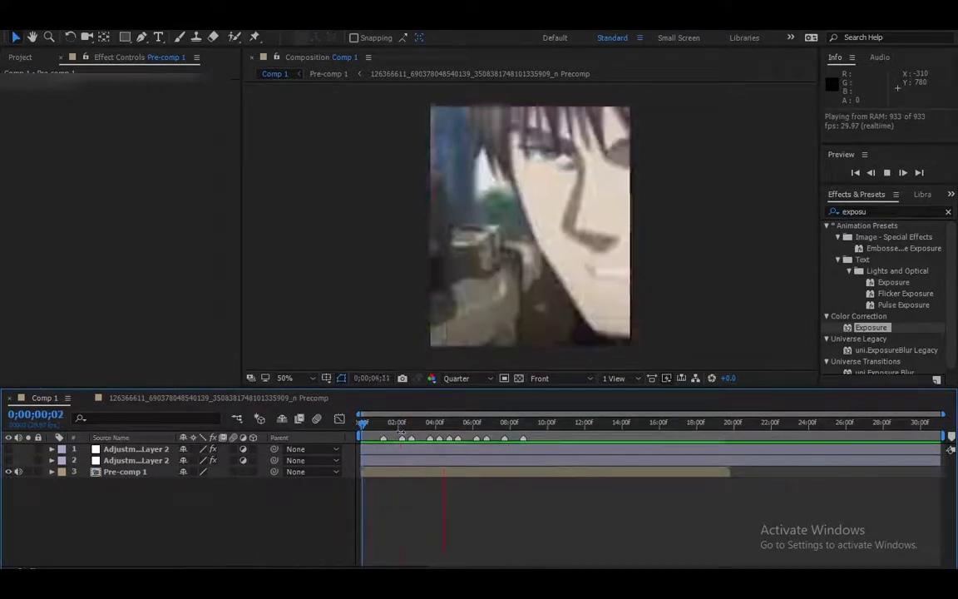
Open Pre-comp 1 in its own timeline, then back in Comp 1 move to about eight seconds in
left_click(411, 471)
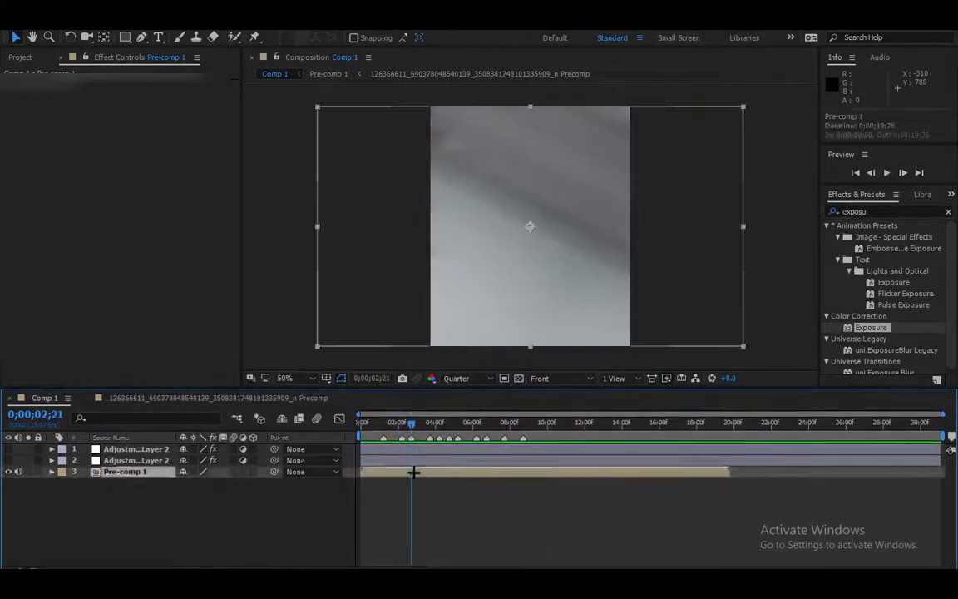
double_click(411, 472)
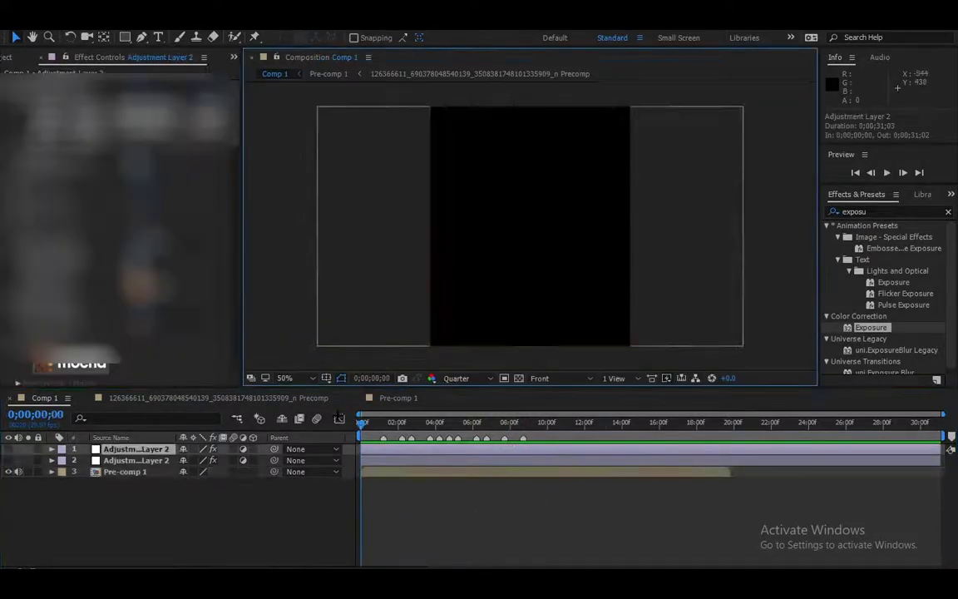
left_click(420, 472)
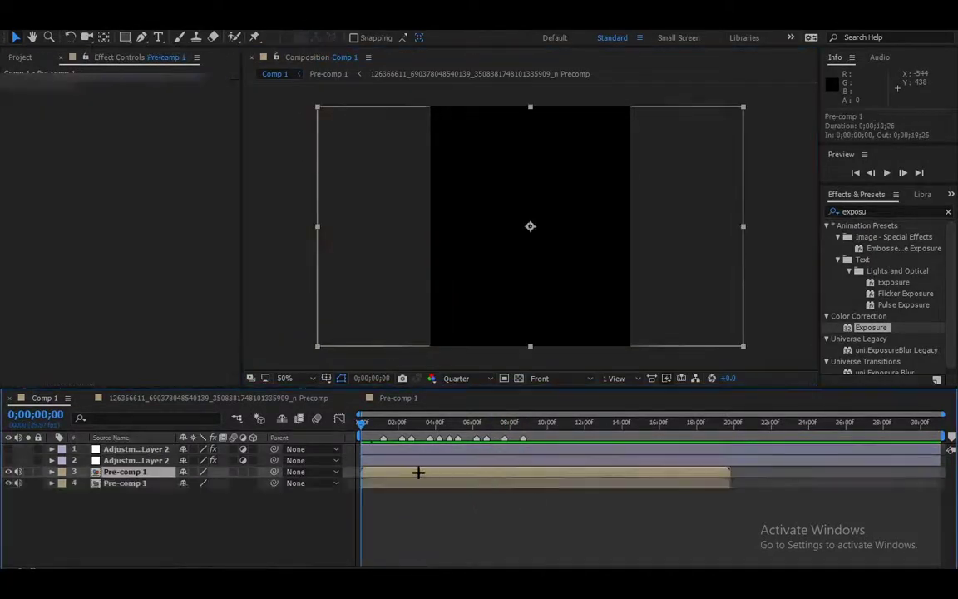
left_click_drag(710, 425, 521, 472)
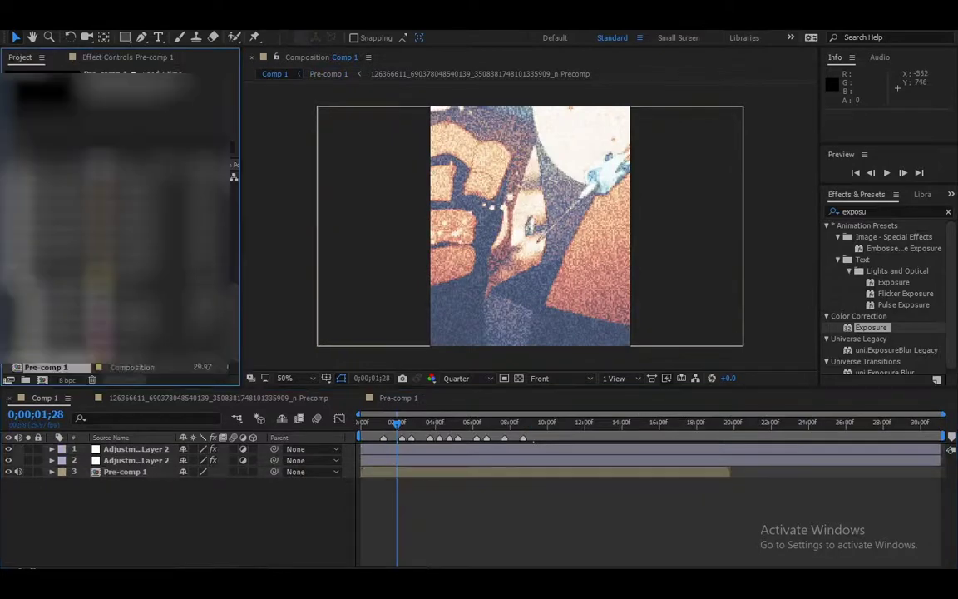
End Comp 1's work area at the current time near 20 seconds and select Pre-comp 1
key("ctrl+h")
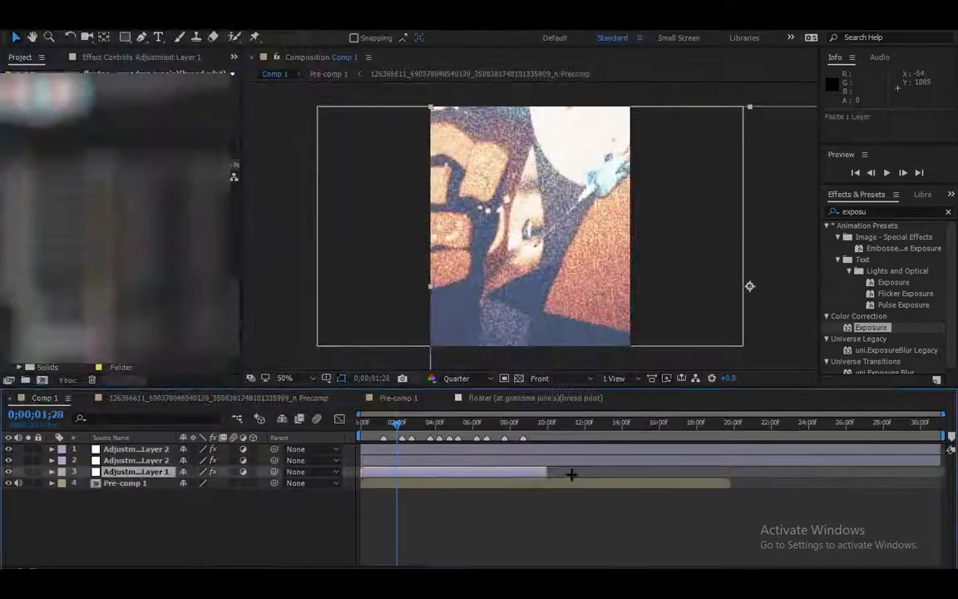
left_click(735, 451)
key("n")
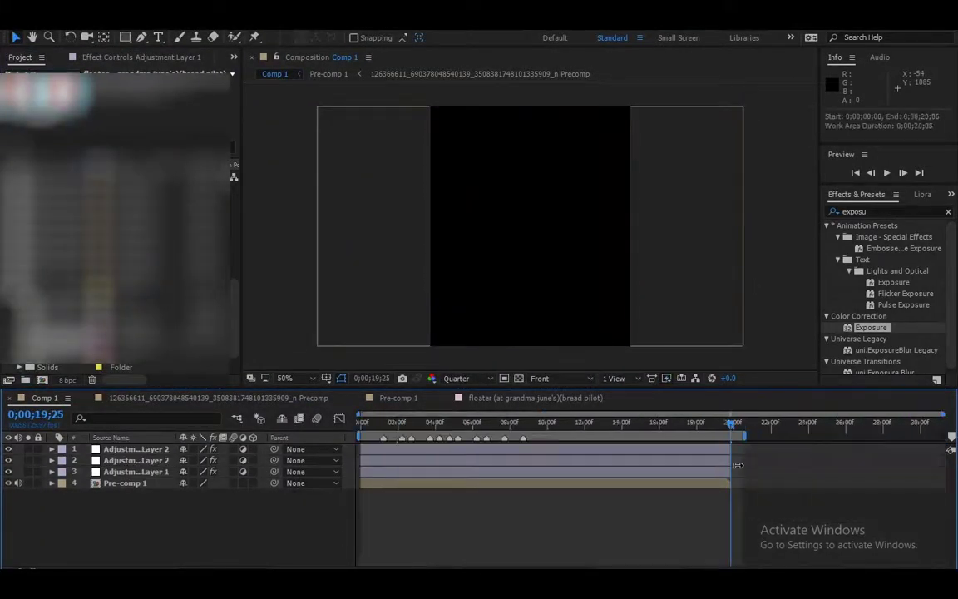
left_click(422, 480)
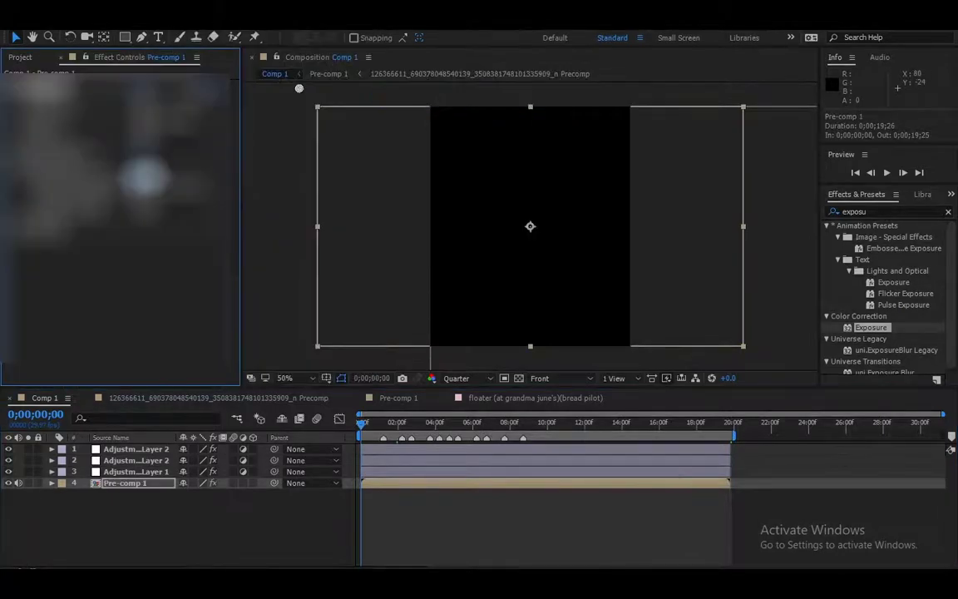
left_click(437, 521)
key("space")
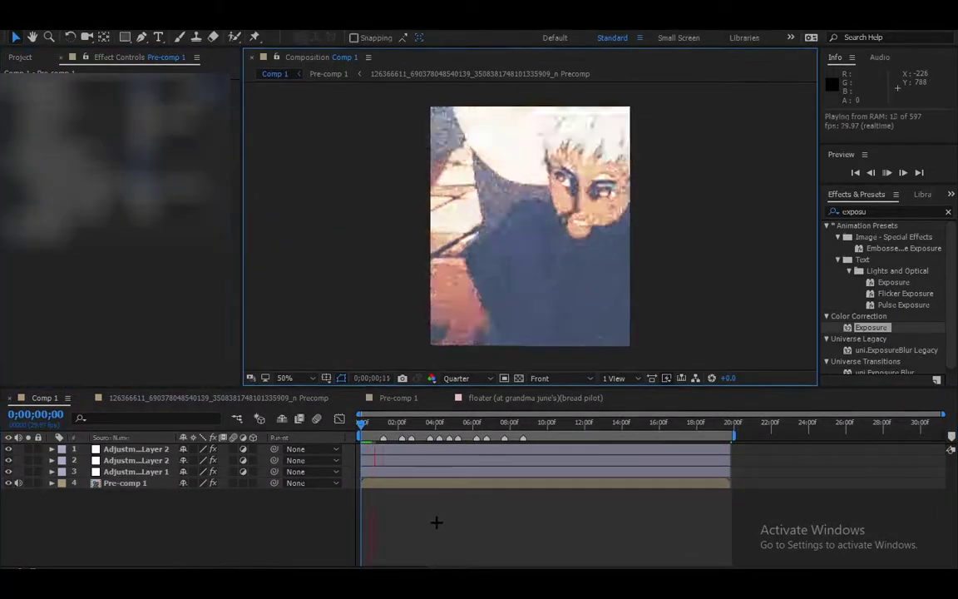